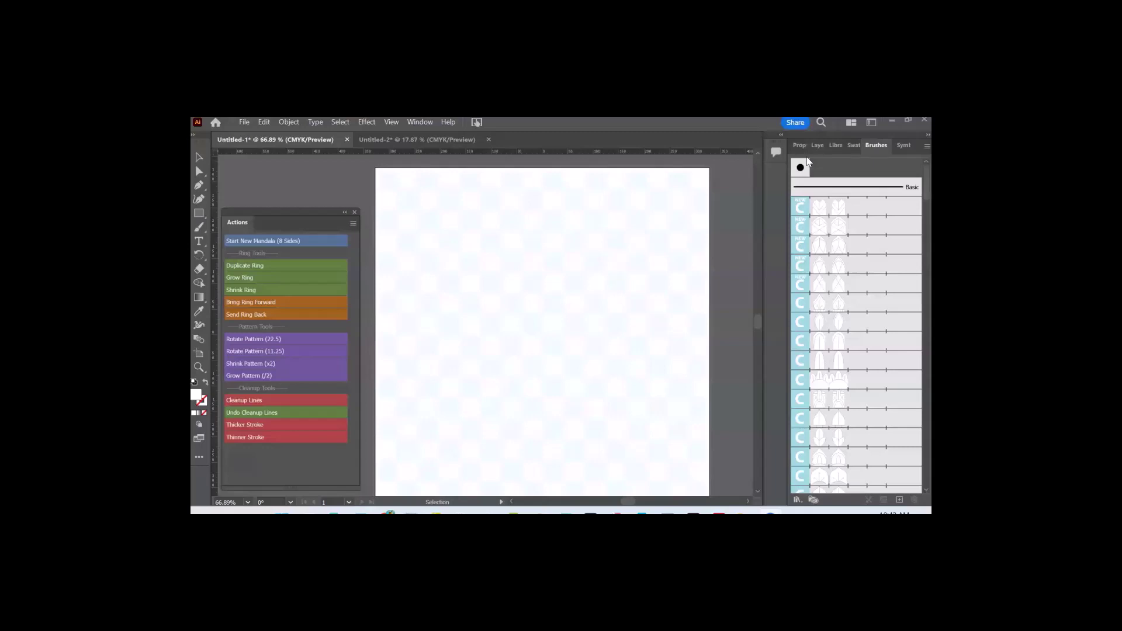
Step: Look through the C, S, M, X, A and B groups of mandala pattern brushes
left_click(738, 245)
scroll(861, 236, "down", 5)
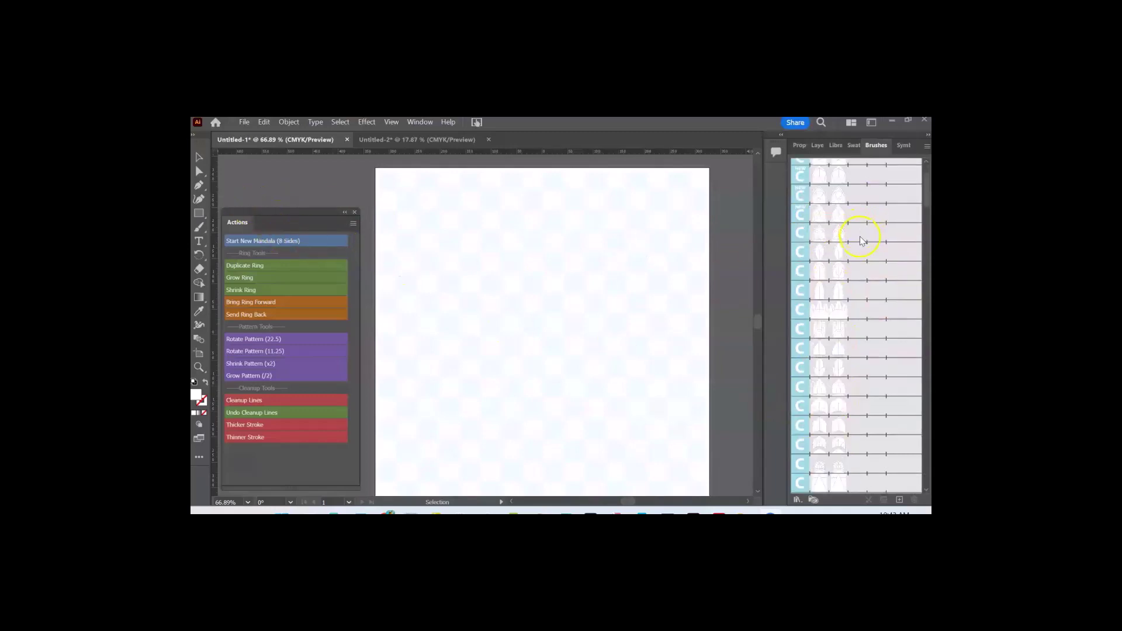
scroll(860, 286, "down", 15)
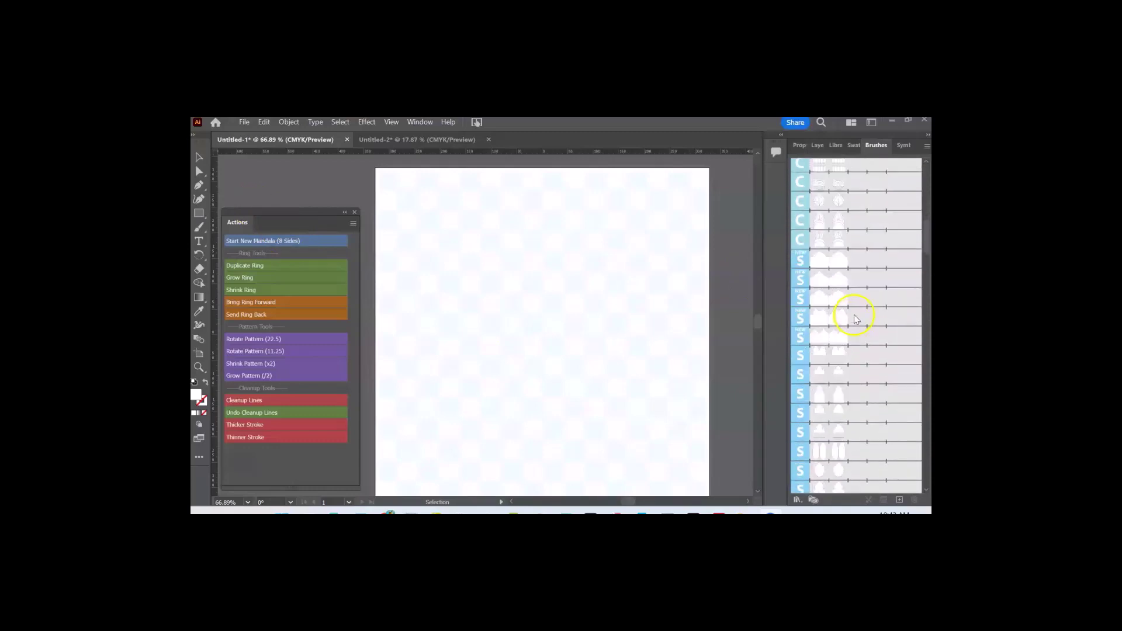
scroll(852, 339, "down", 15)
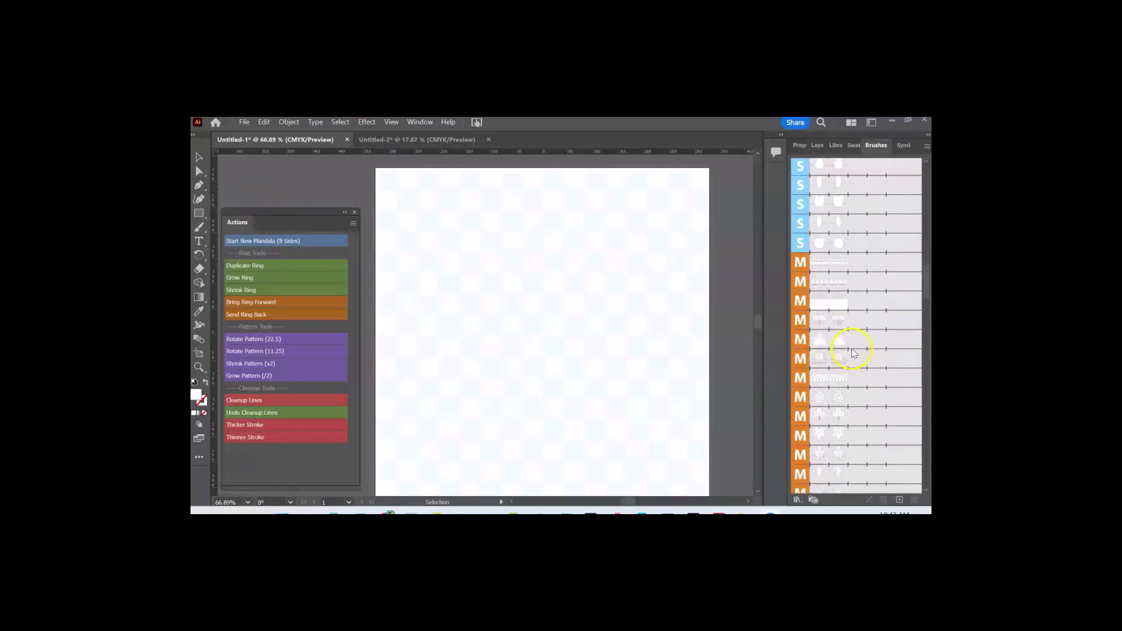
scroll(845, 345, "down", 15)
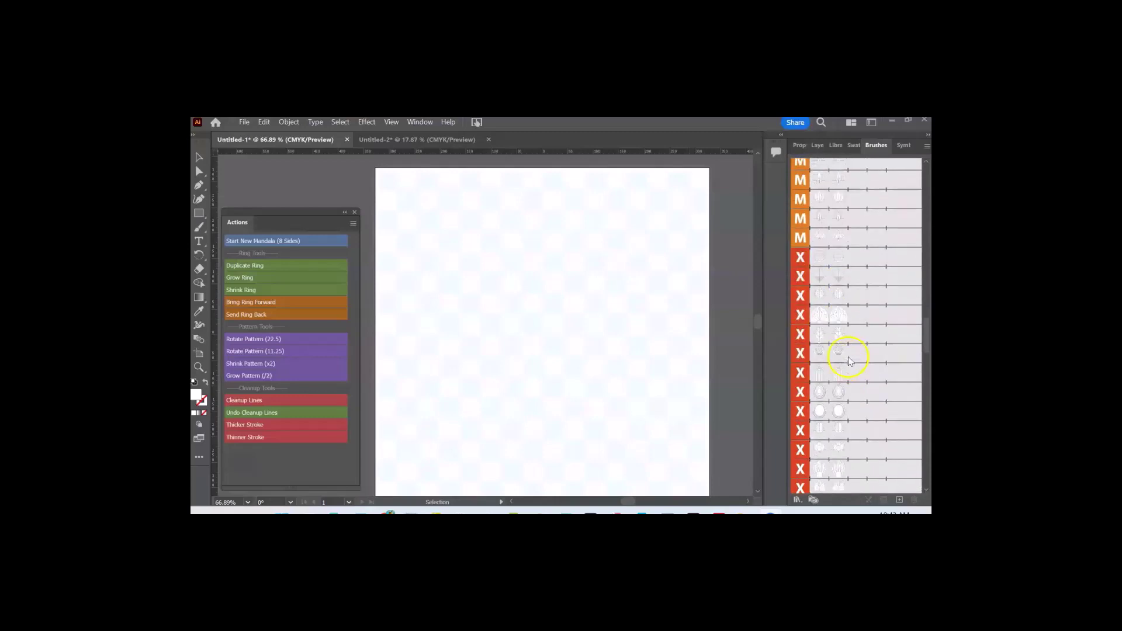
scroll(851, 374, "down", 15)
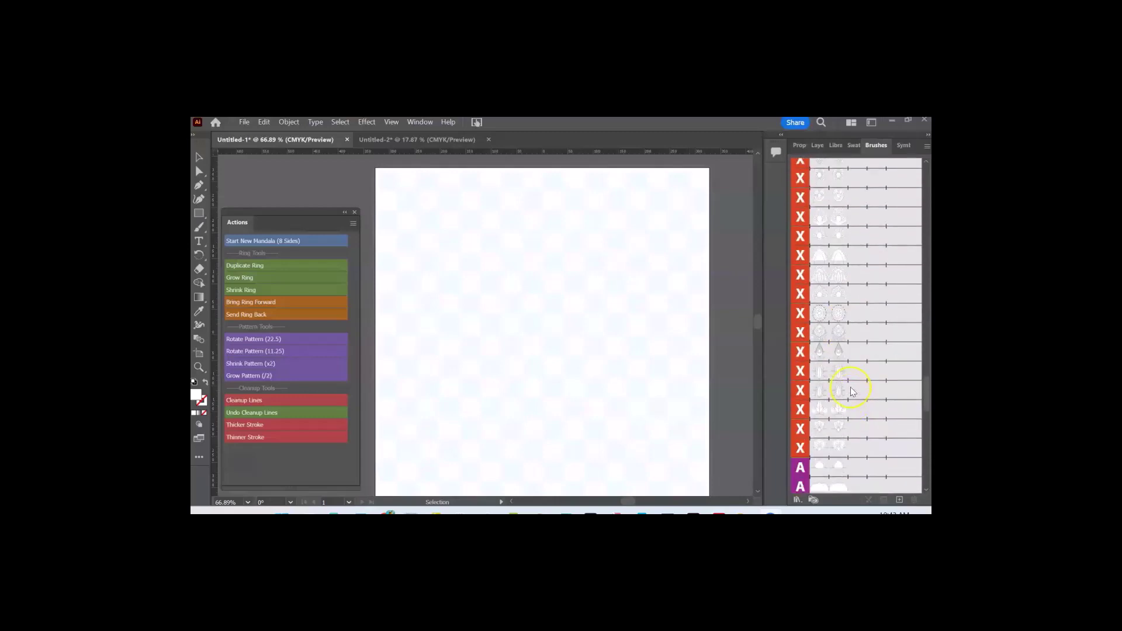
scroll(850, 391, "down", 15)
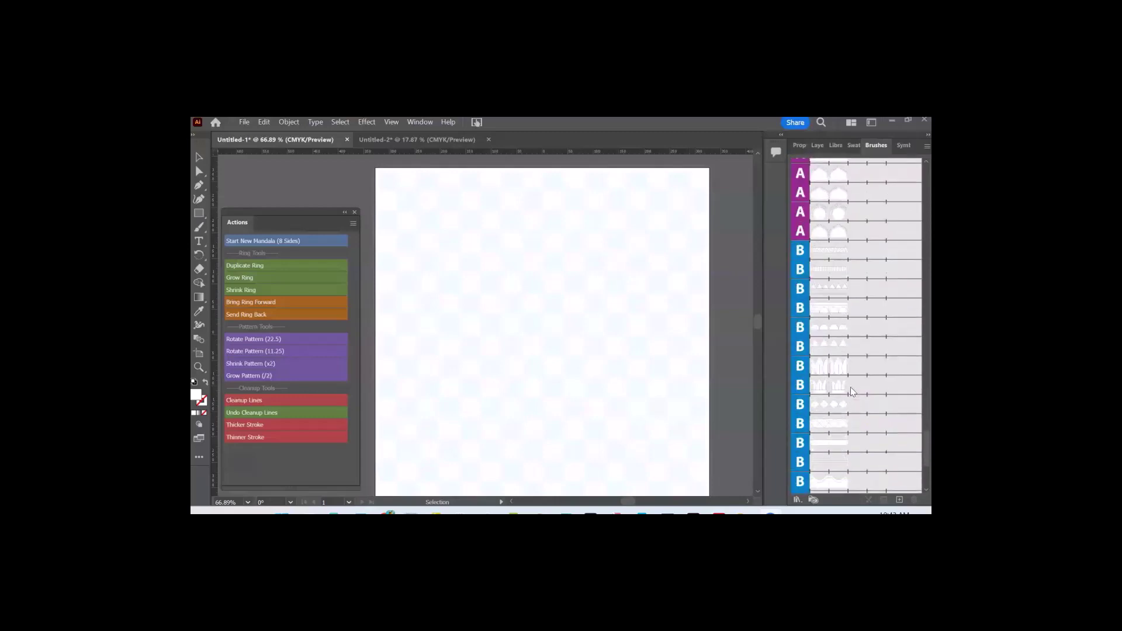
scroll(850, 386, "up", 10)
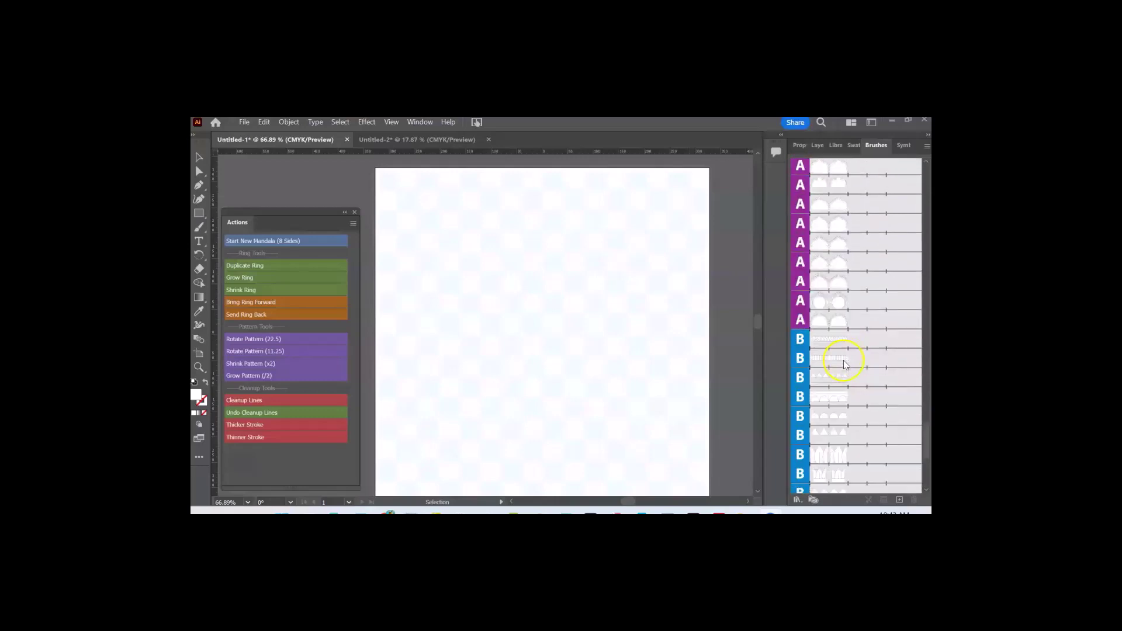
scroll(840, 316, "up", 15)
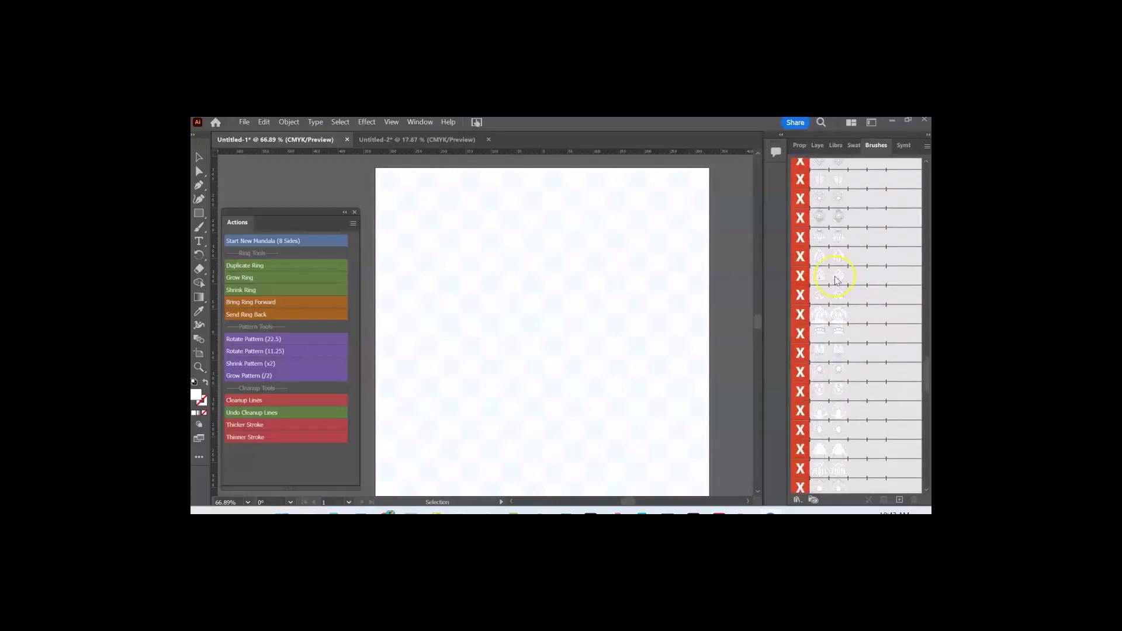
scroll(834, 276, "up", 10)
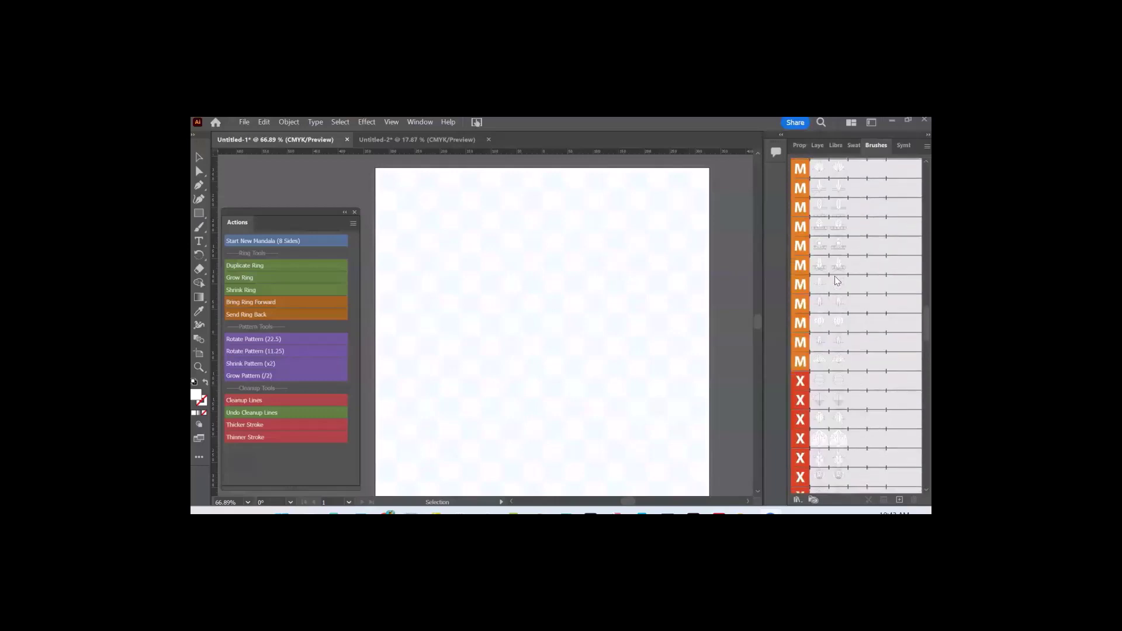
scroll(836, 276, "up", 10)
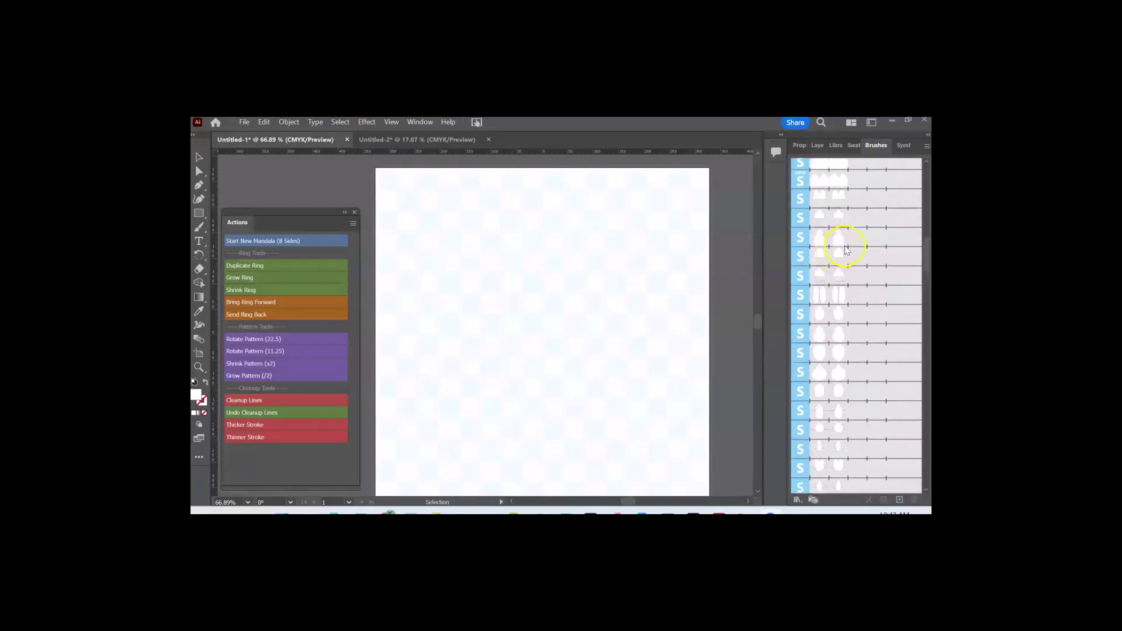
scroll(847, 249, "up", 10)
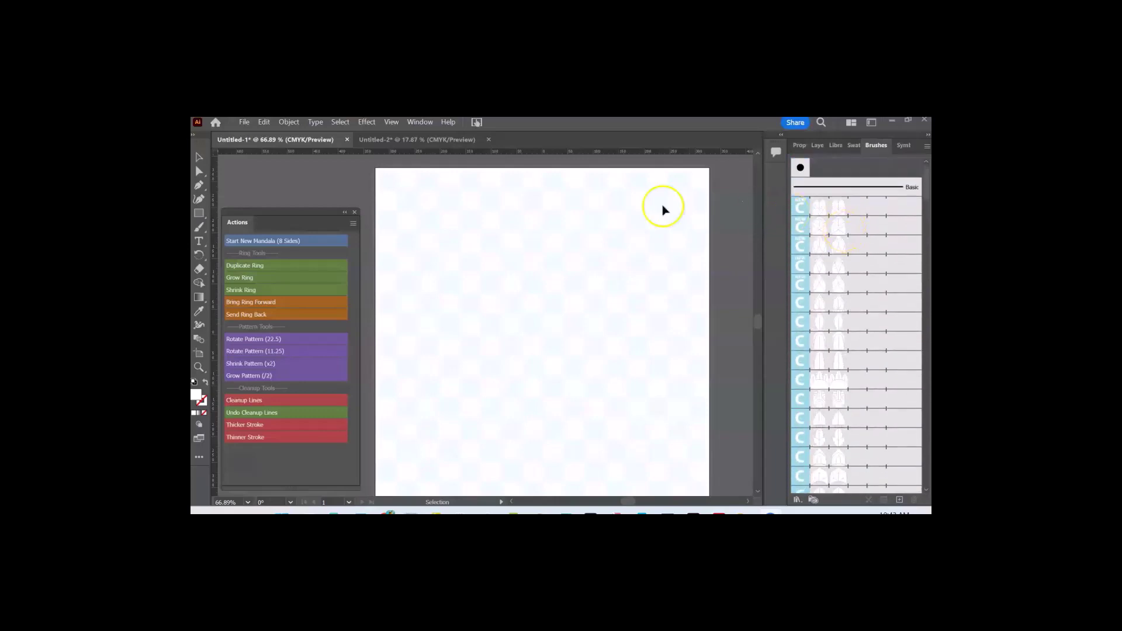
Step: Start a new 8-sided mandala and style its center ring with the third C pattern brush
left_click(271, 241)
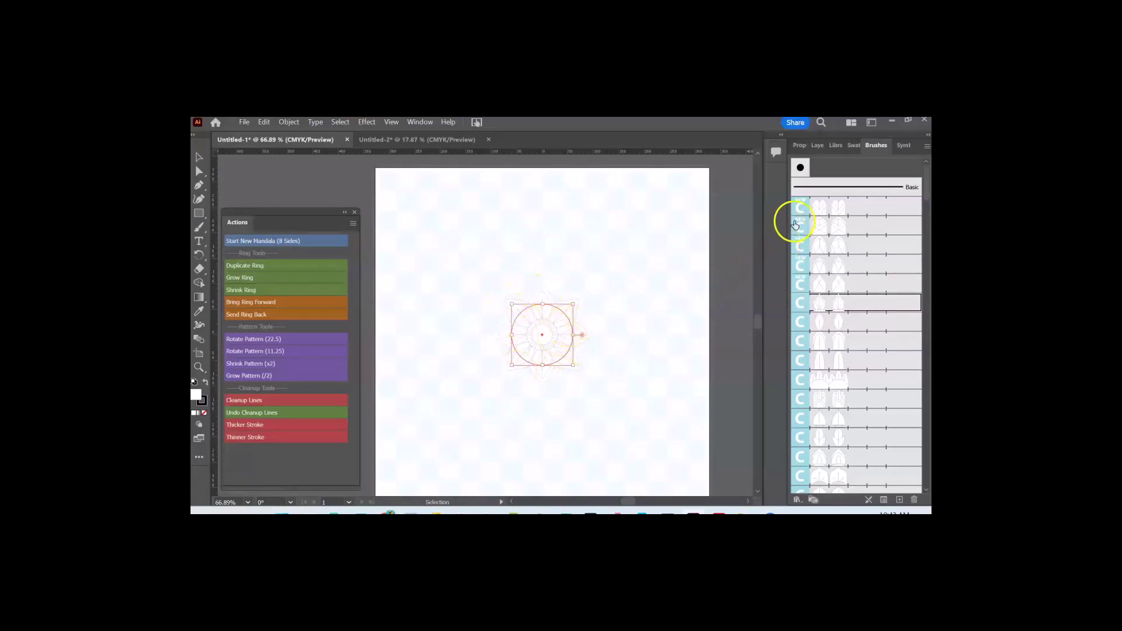
left_click(801, 210)
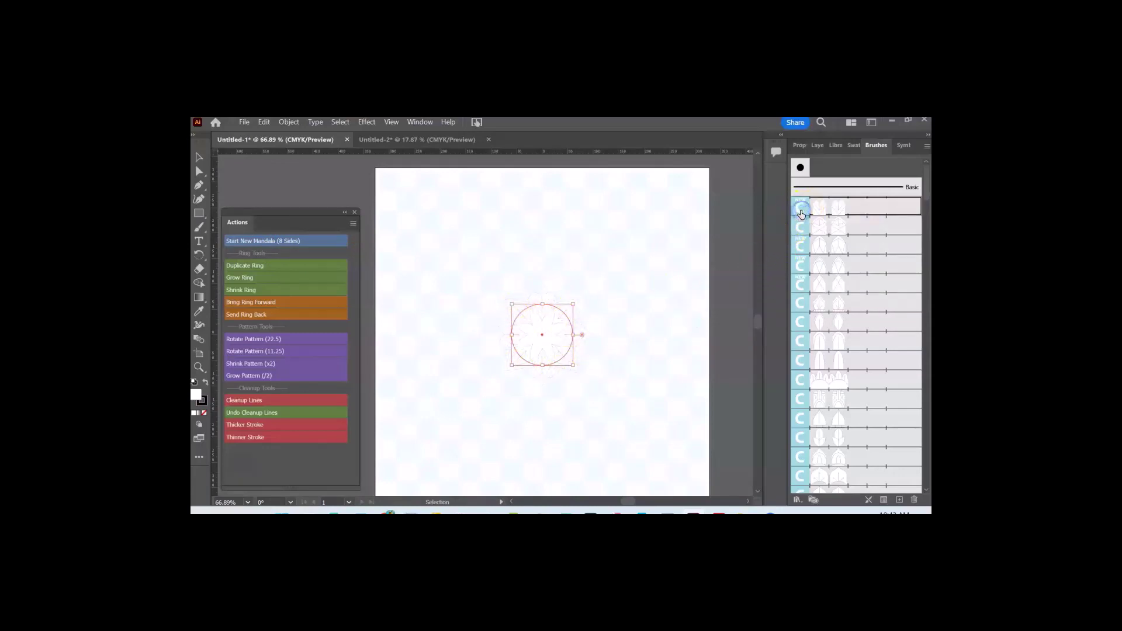
left_click(801, 231)
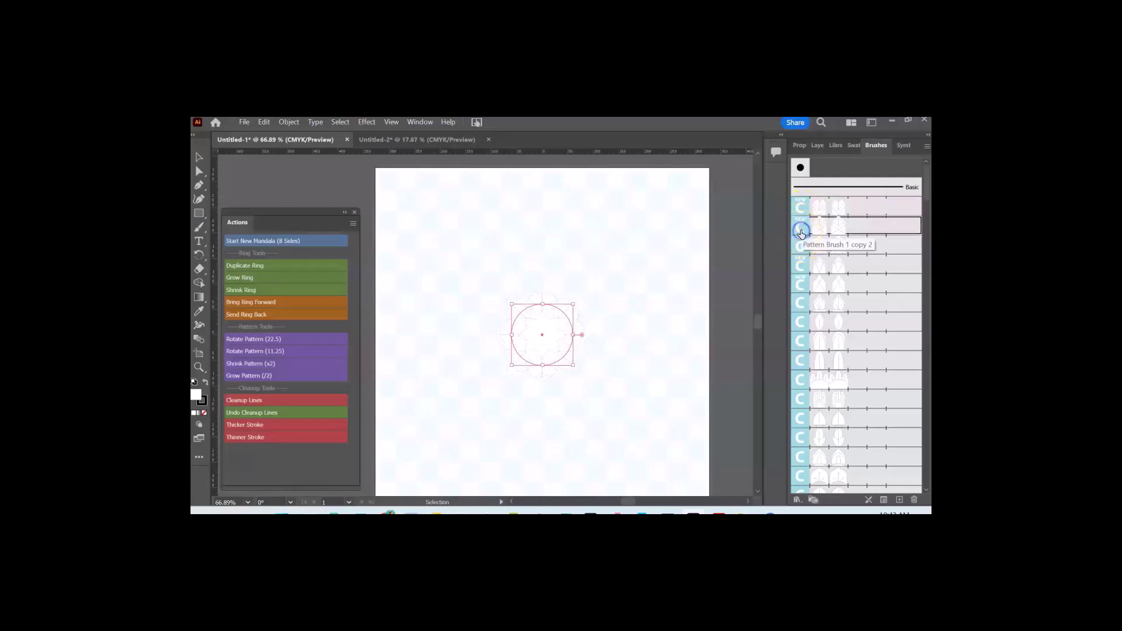
left_click(800, 249)
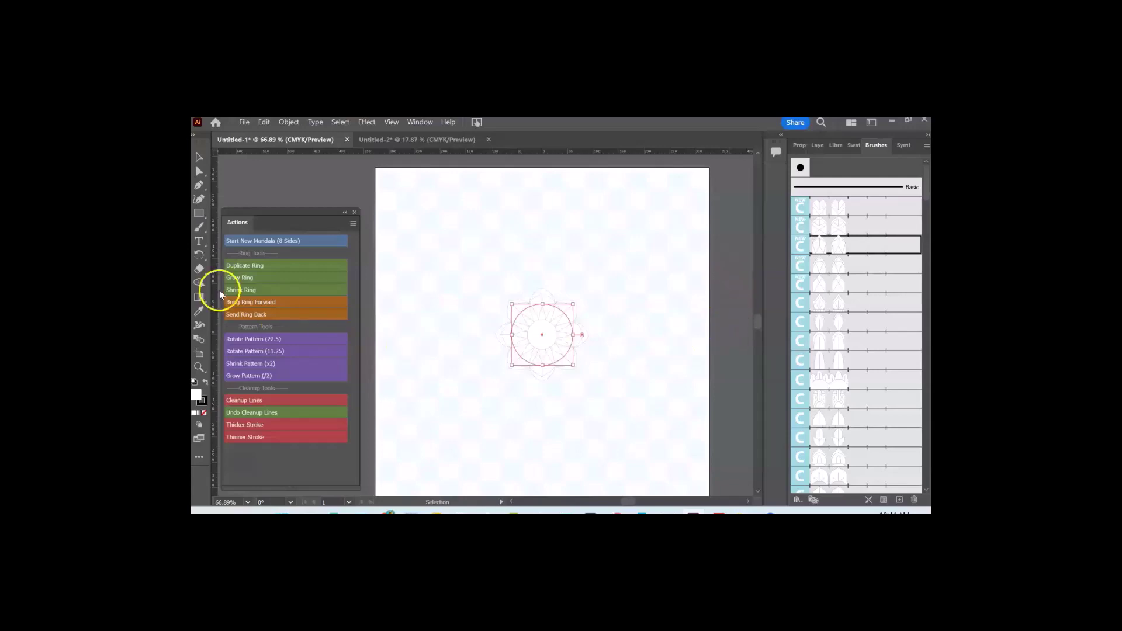
Step: Duplicate the center ring as a larger ring and rotate its pattern by 22.5
left_click(282, 267)
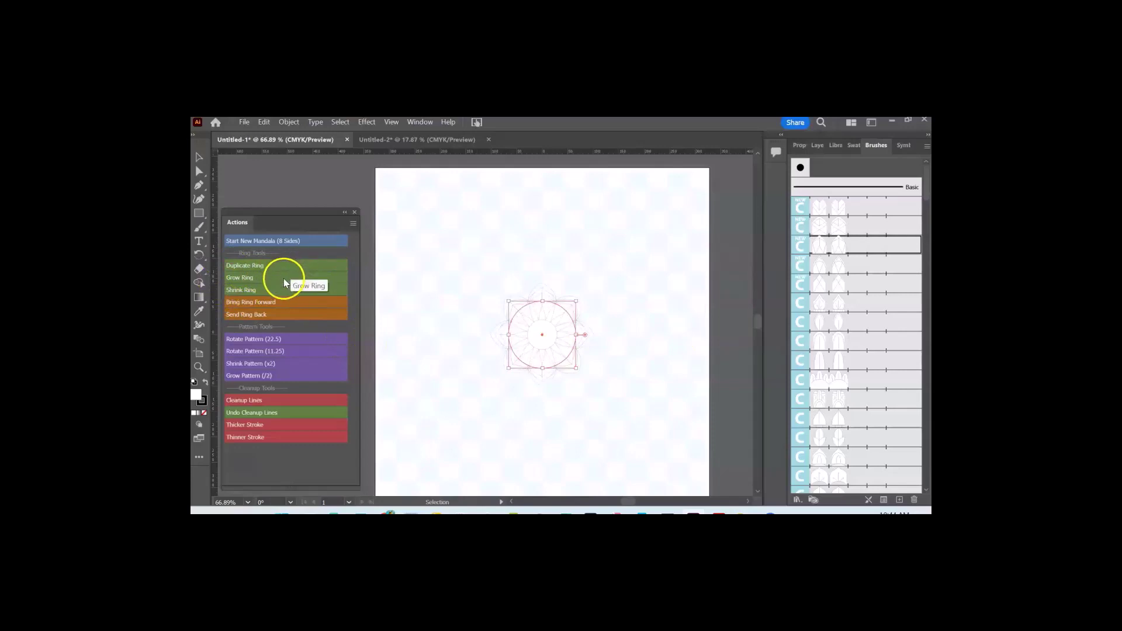
left_click(283, 280)
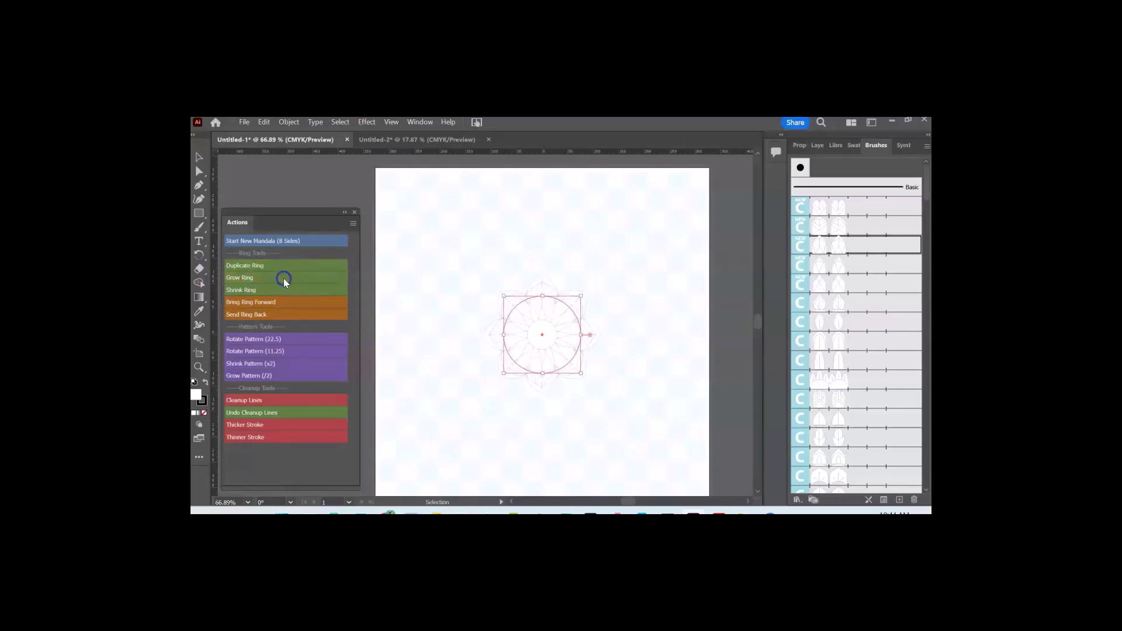
left_click(289, 339)
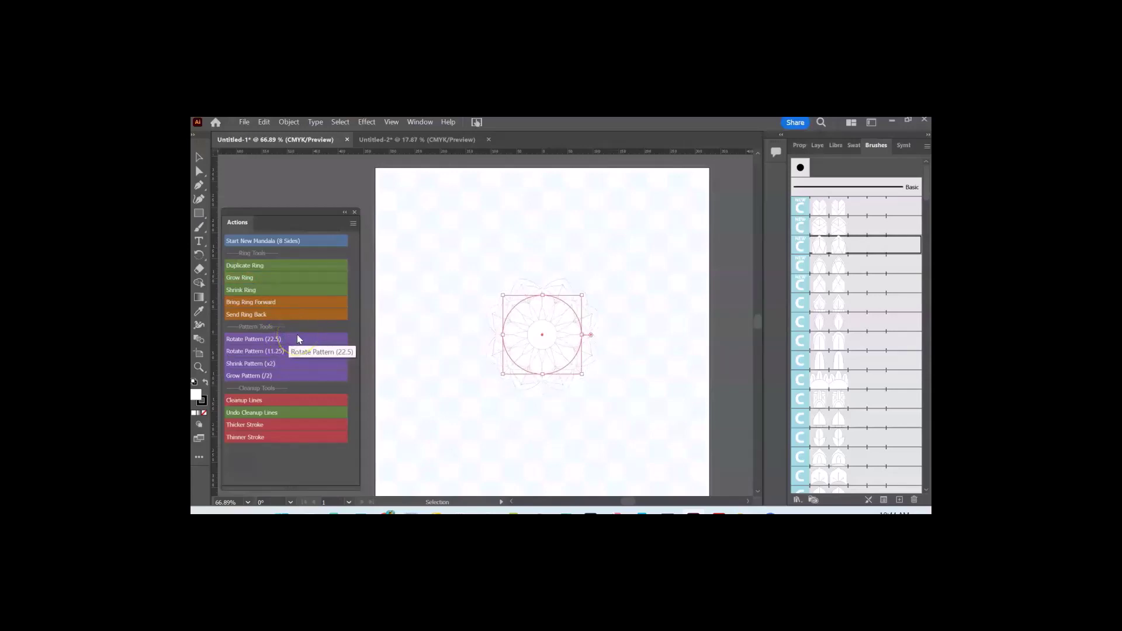
Step: Duplicate the outer ring and enlarge the copy, styled with the first S pattern brush, Pattern Brush 1
left_click(289, 266)
scroll(830, 327, "down", 5)
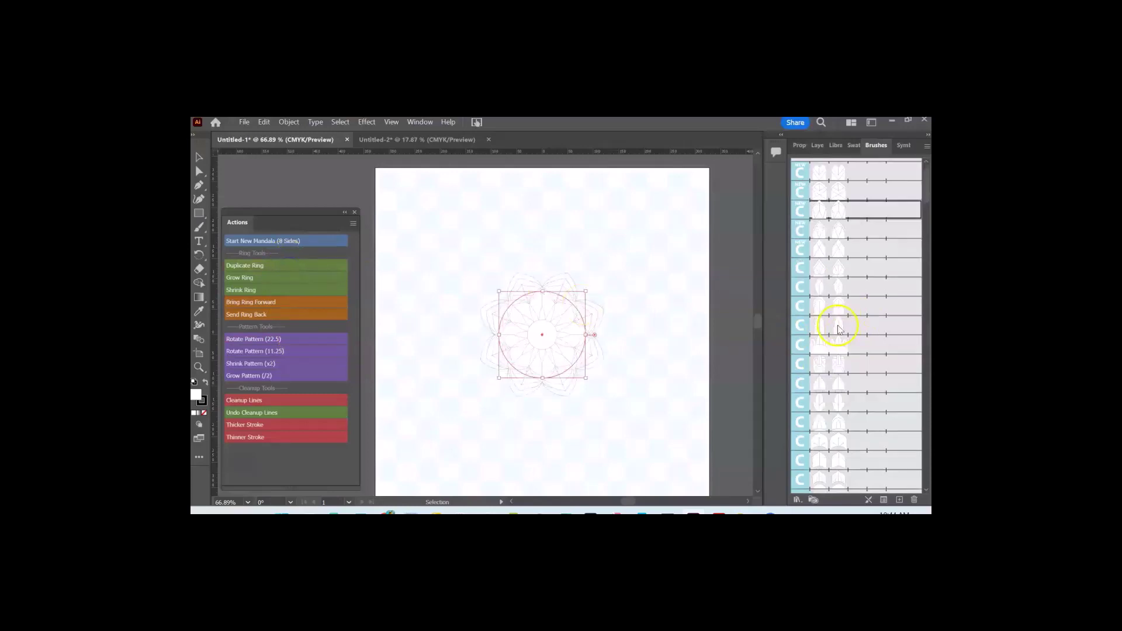
scroll(850, 357, "down", 10)
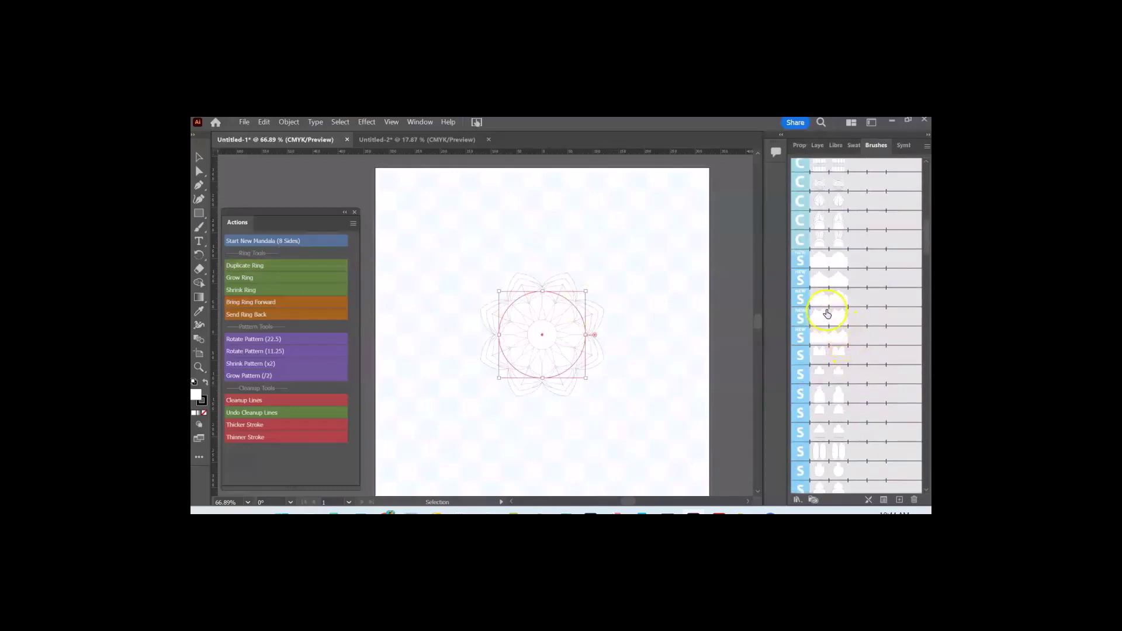
left_click(821, 263)
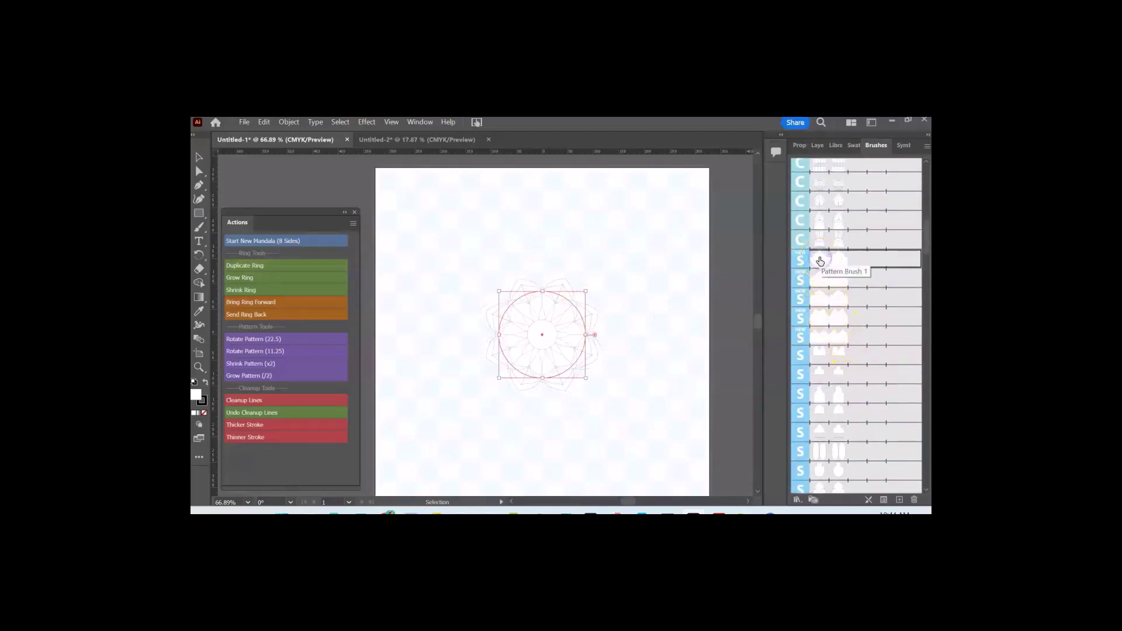
left_click(278, 278)
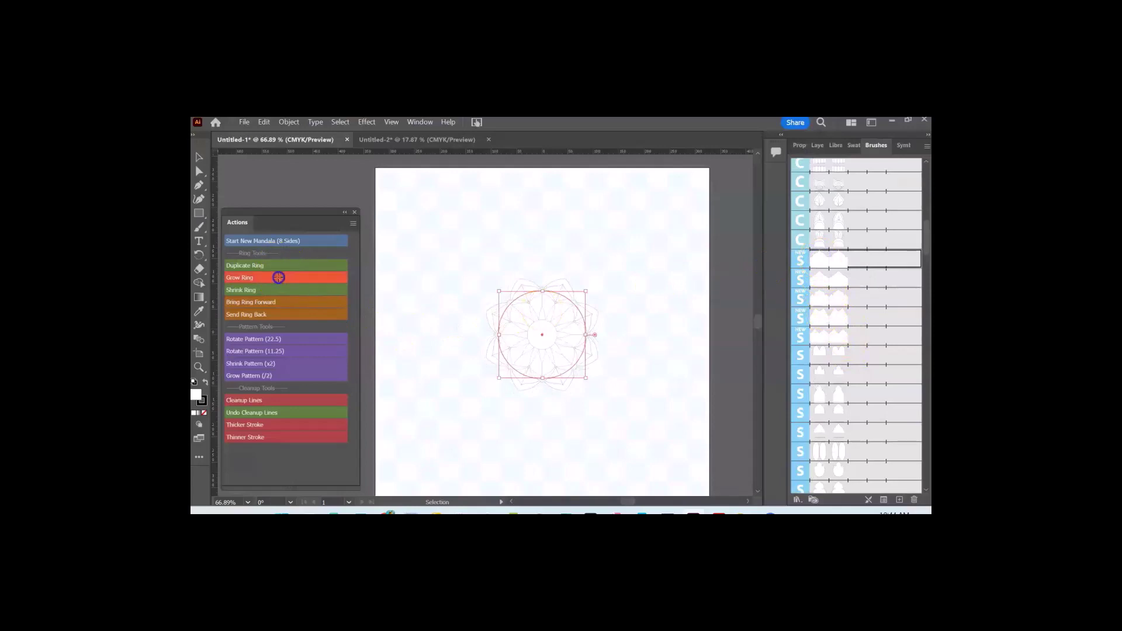
Step: Try different S pattern brushes on the outer ring, ending with a large petal shape around the mandala
left_click(814, 299)
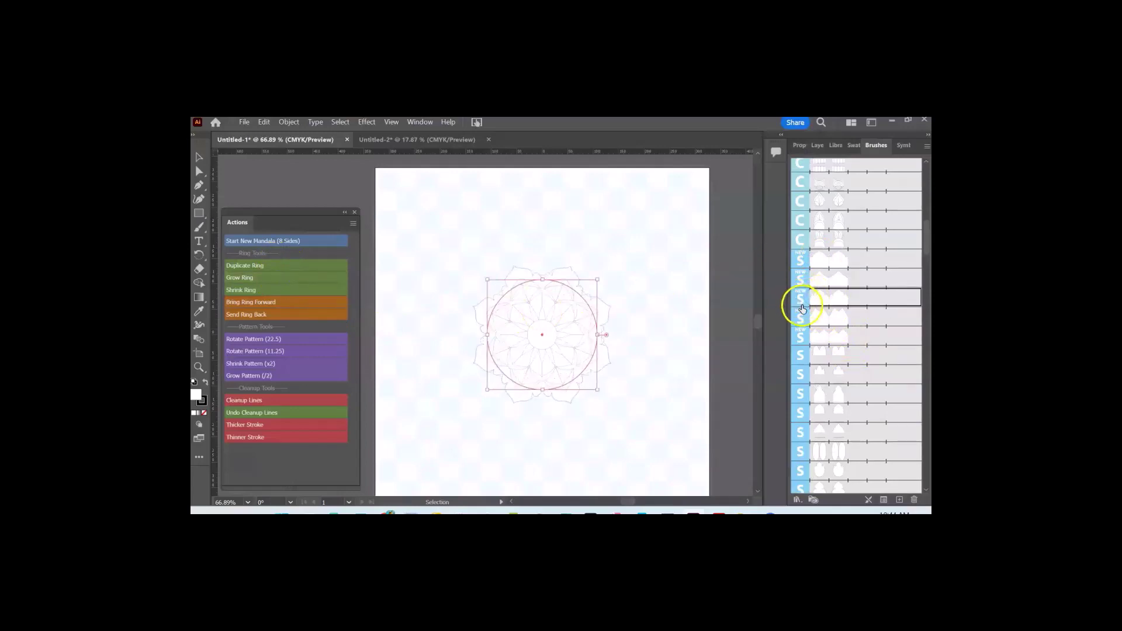
left_click(821, 324)
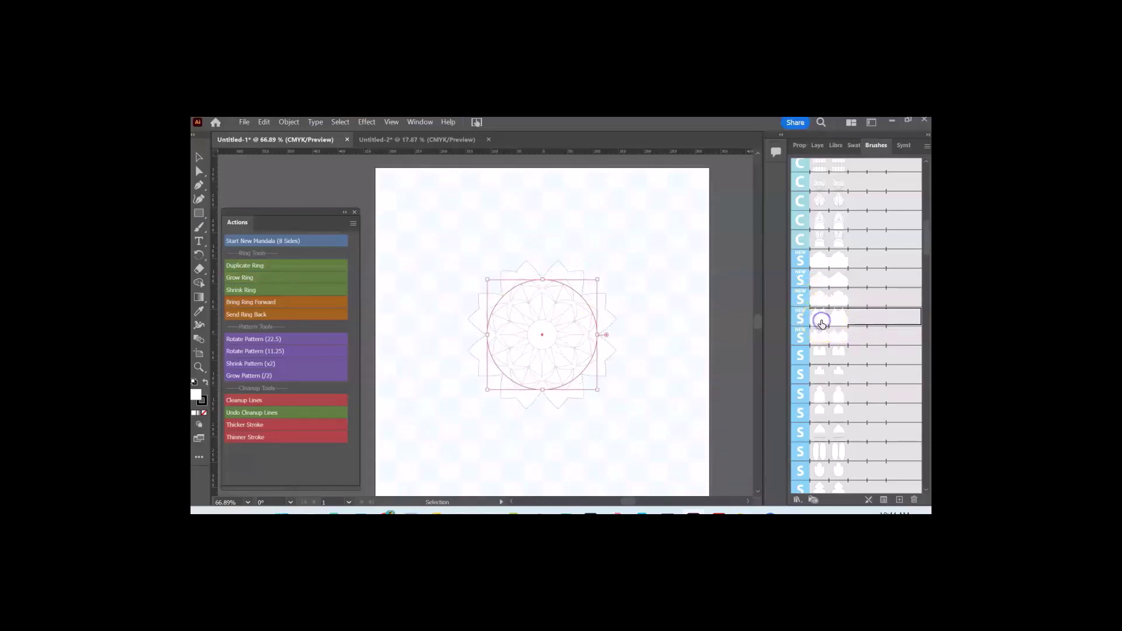
left_click(822, 299)
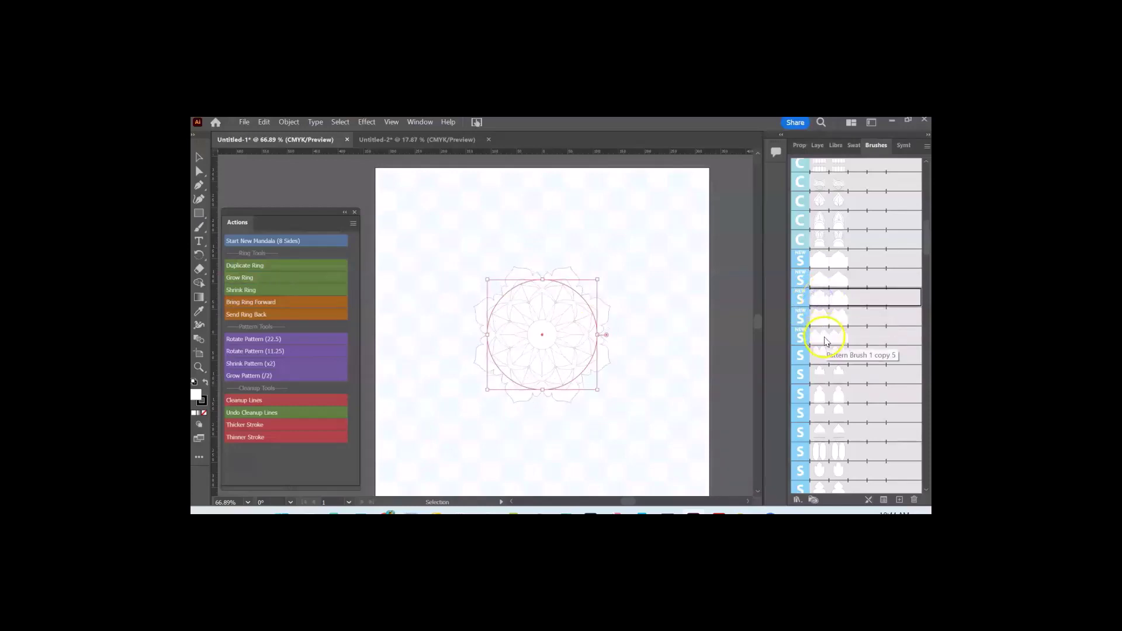
left_click(820, 395)
left_click(819, 414)
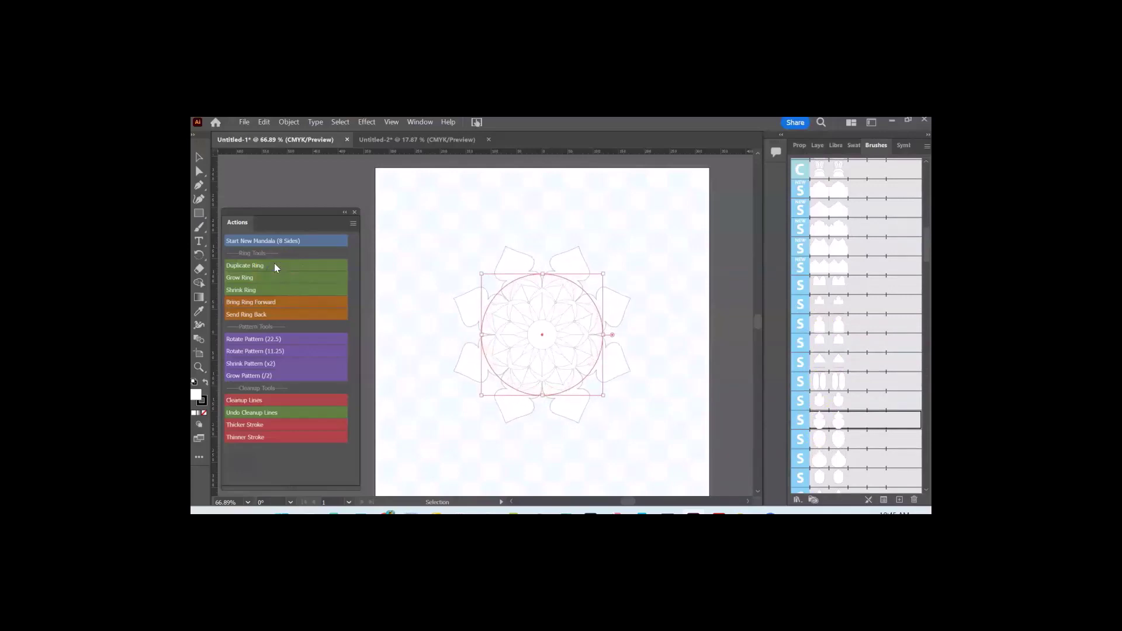
Step: Duplicate the petal ring and style the copy with the M pattern brush Pattern Brush 1 copy 14
left_click(274, 264)
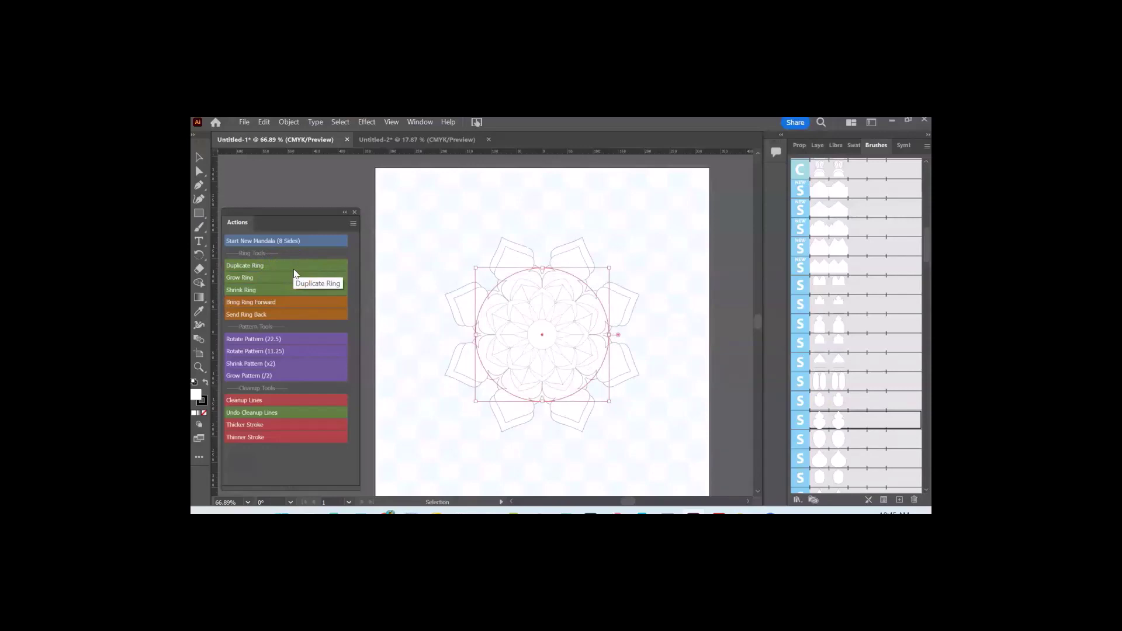
scroll(823, 388, "down", 5)
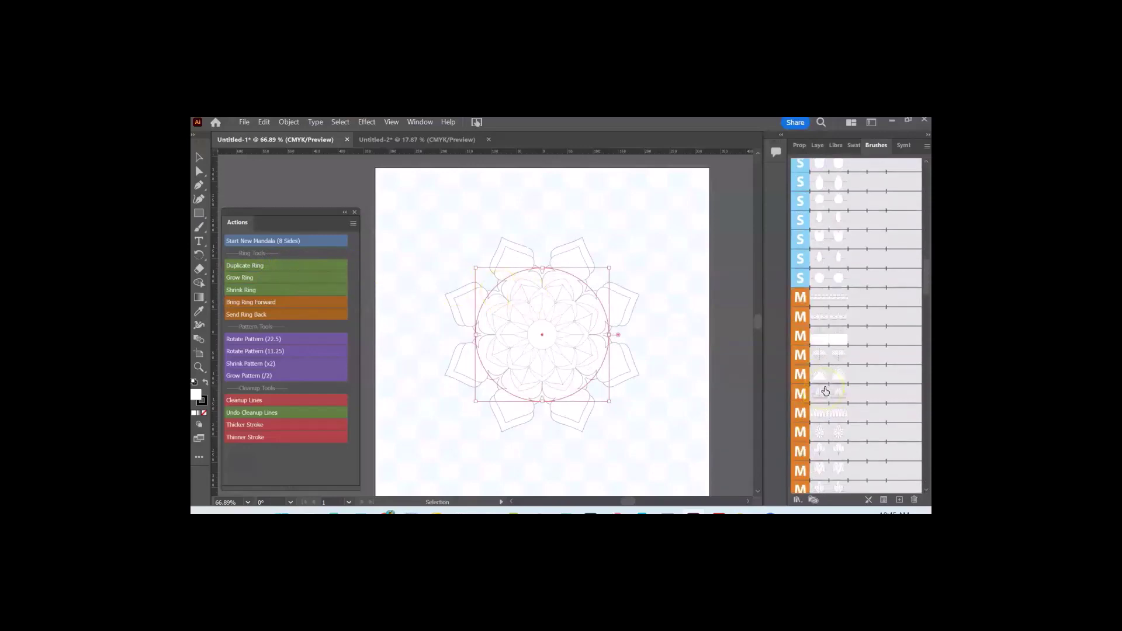
left_click(821, 355)
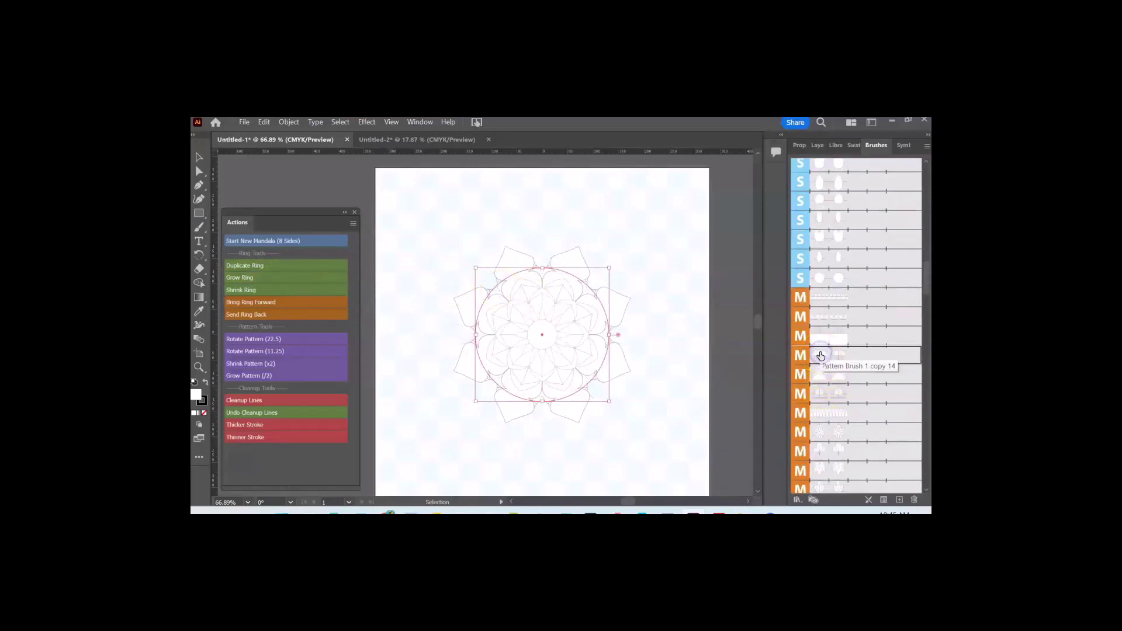
Step: Rotate the M-brush ring's pattern by 22.5 and grow the ring so its motifs extend past the petals
left_click(266, 276)
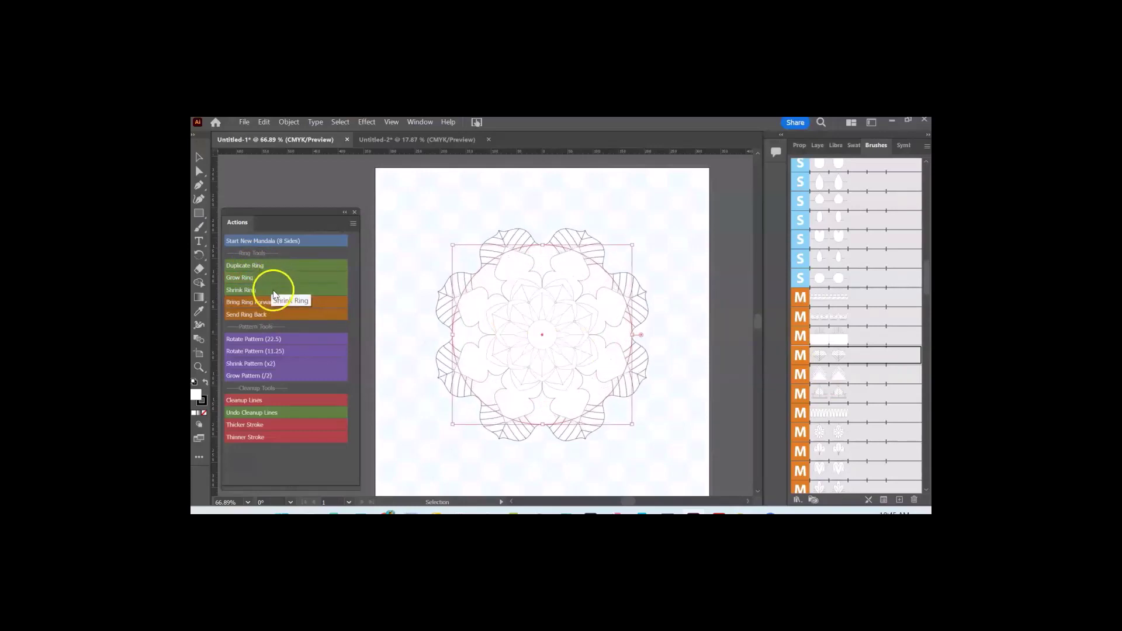
left_click(277, 289)
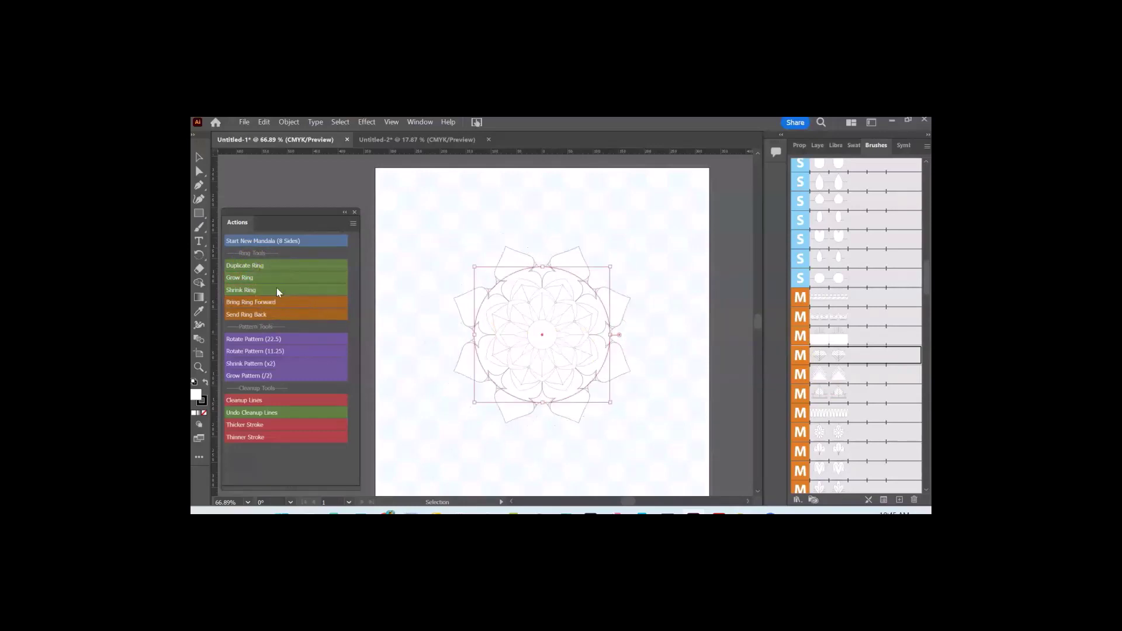
left_click(291, 336)
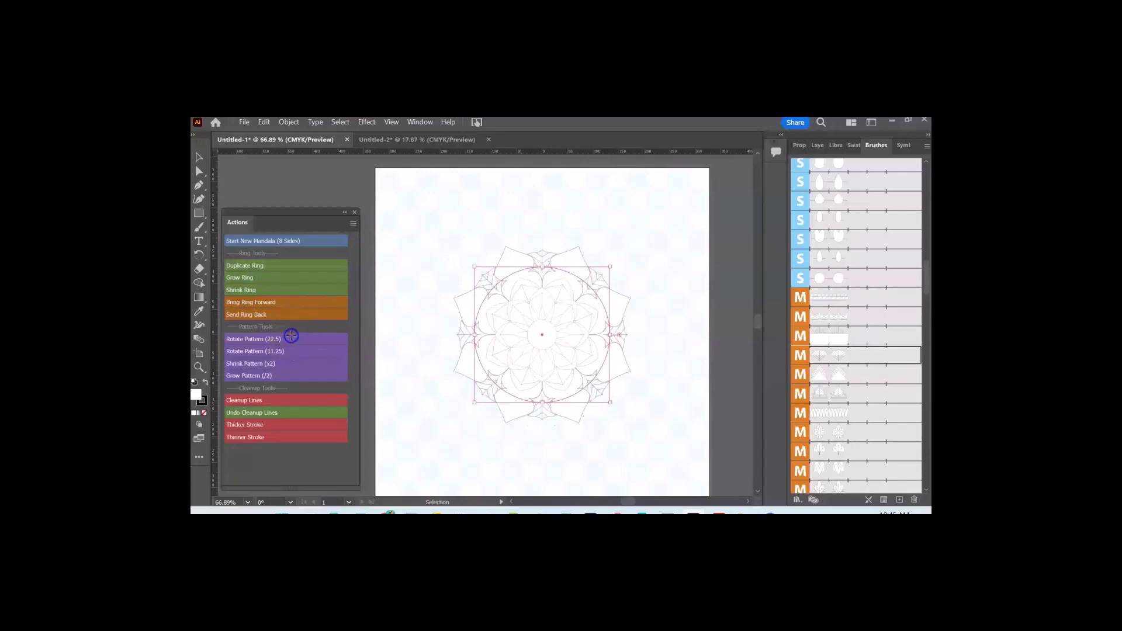
left_click(278, 278)
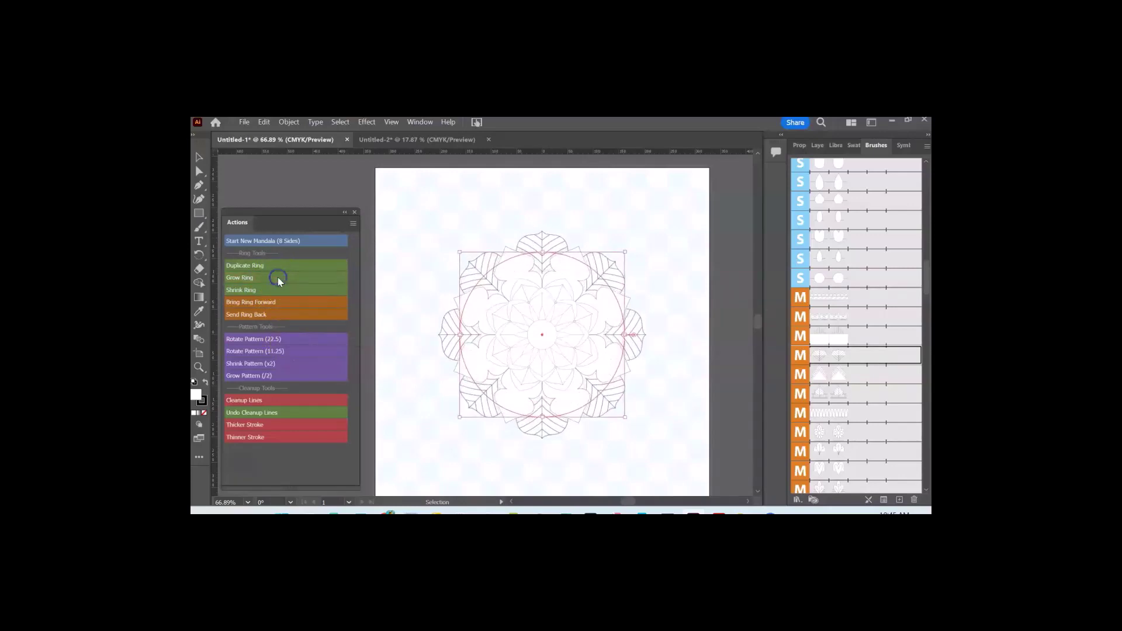
Step: Duplicate the outermost M-brush ring and rotate the copy's pattern by 22.5
left_click(264, 264)
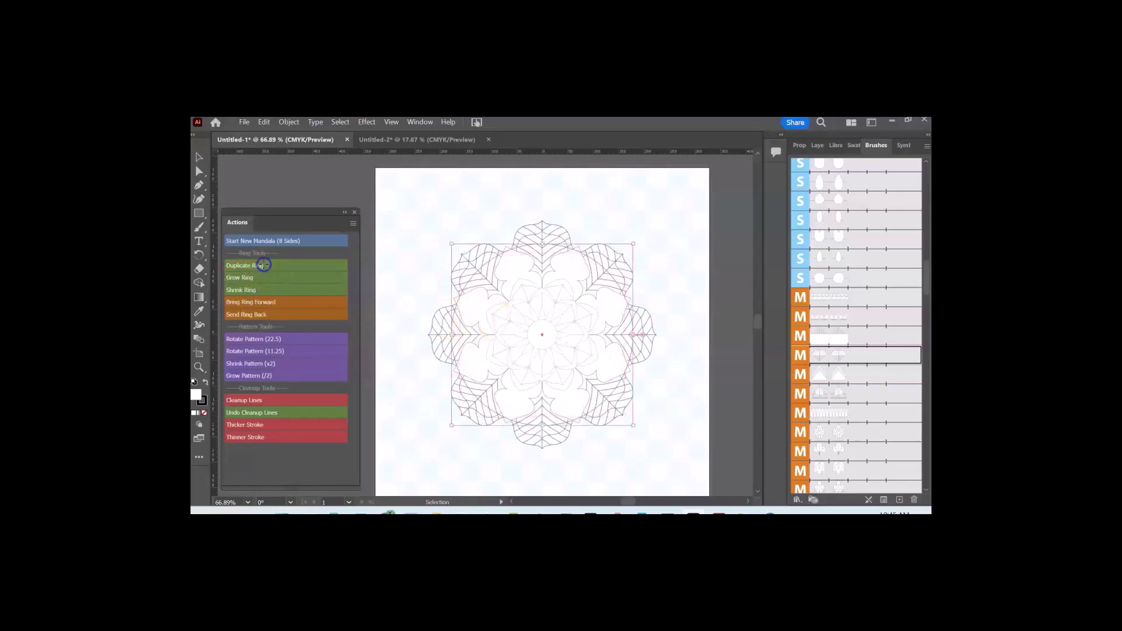
left_click(292, 337)
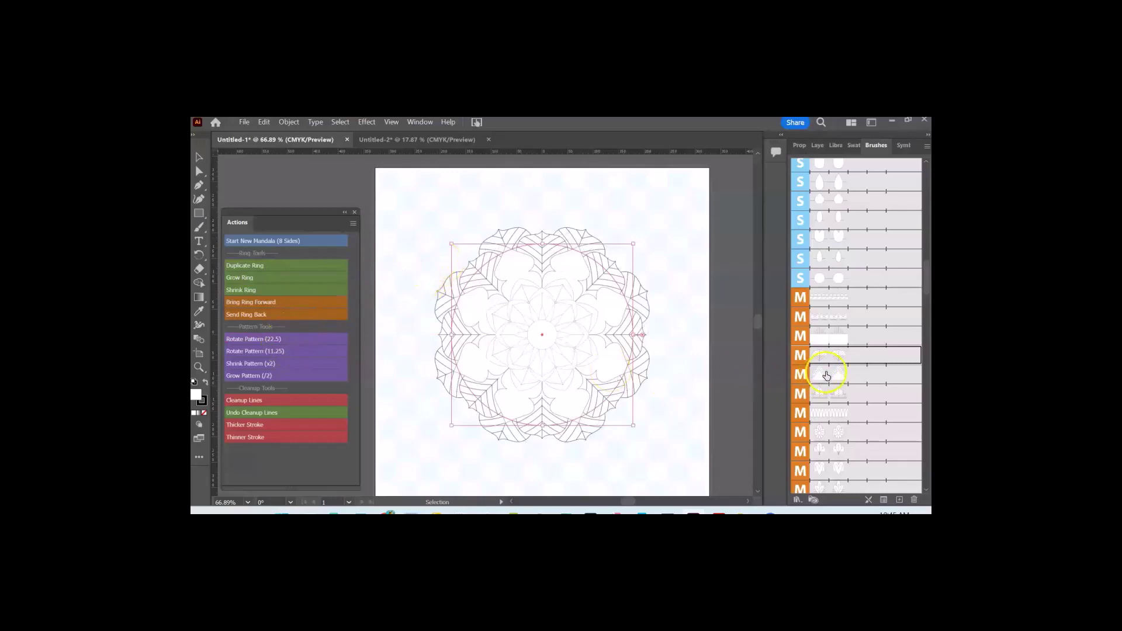
Step: Style the outermost ring with an X pattern brush of large leafy pointed petals and duplicate that ring
scroll(827, 375, "down", 10)
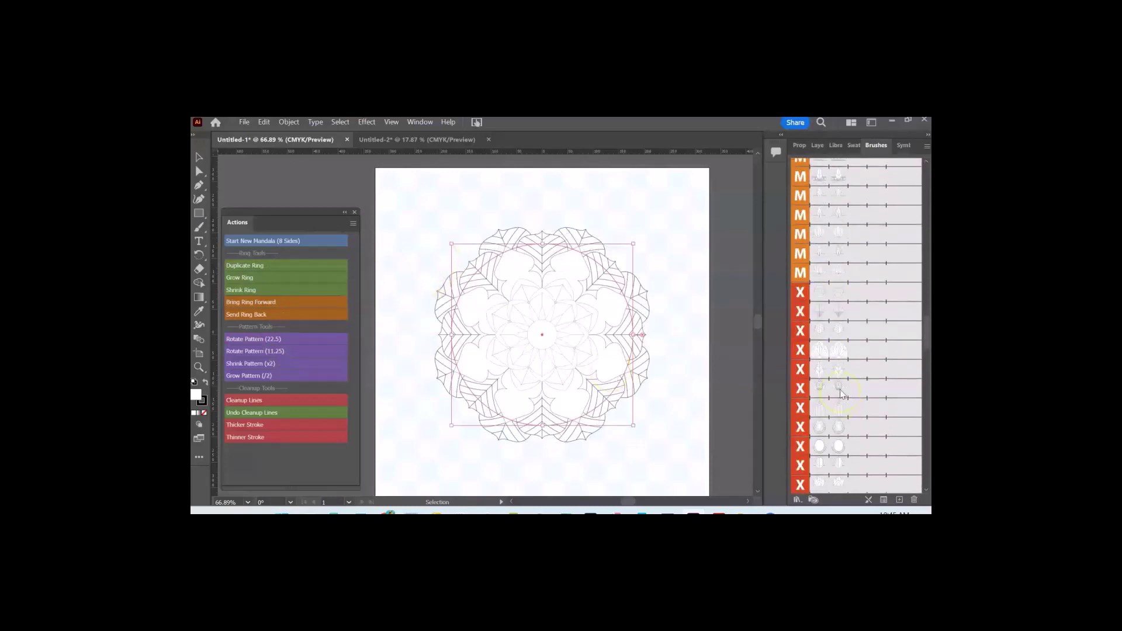
scroll(860, 372, "down", 3)
left_click(836, 281)
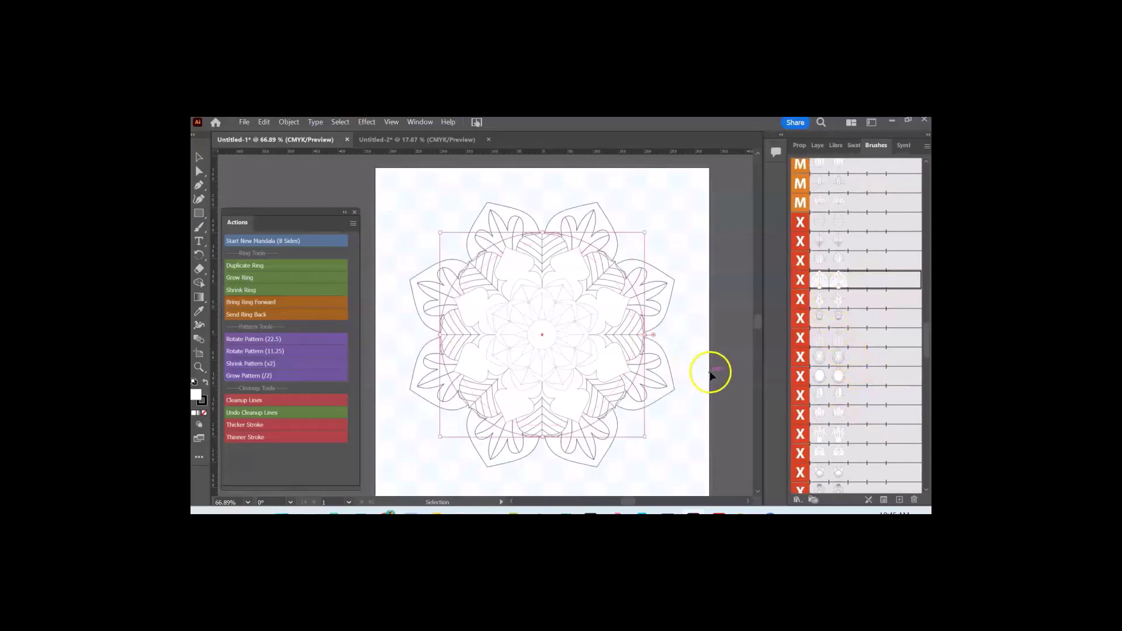
left_click(262, 266)
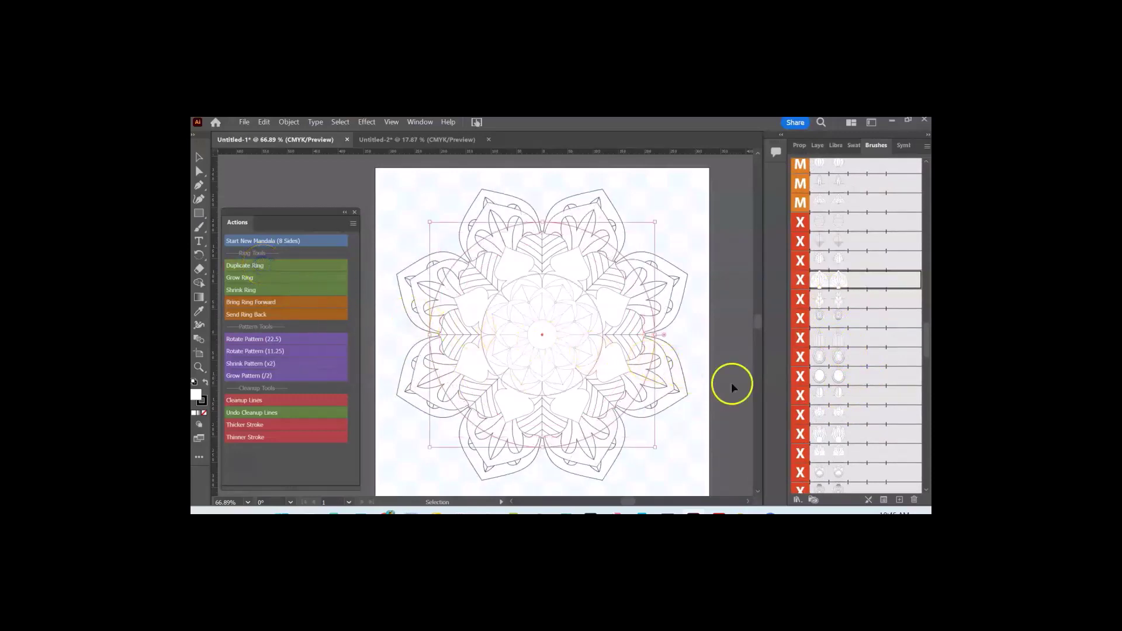
Step: Try A pattern brushes on the duplicated ring, ending with a wavy petal outline, and resize the ring to closely frame the leafy petals
scroll(839, 381, "down", 5)
scroll(837, 388, "down", 10)
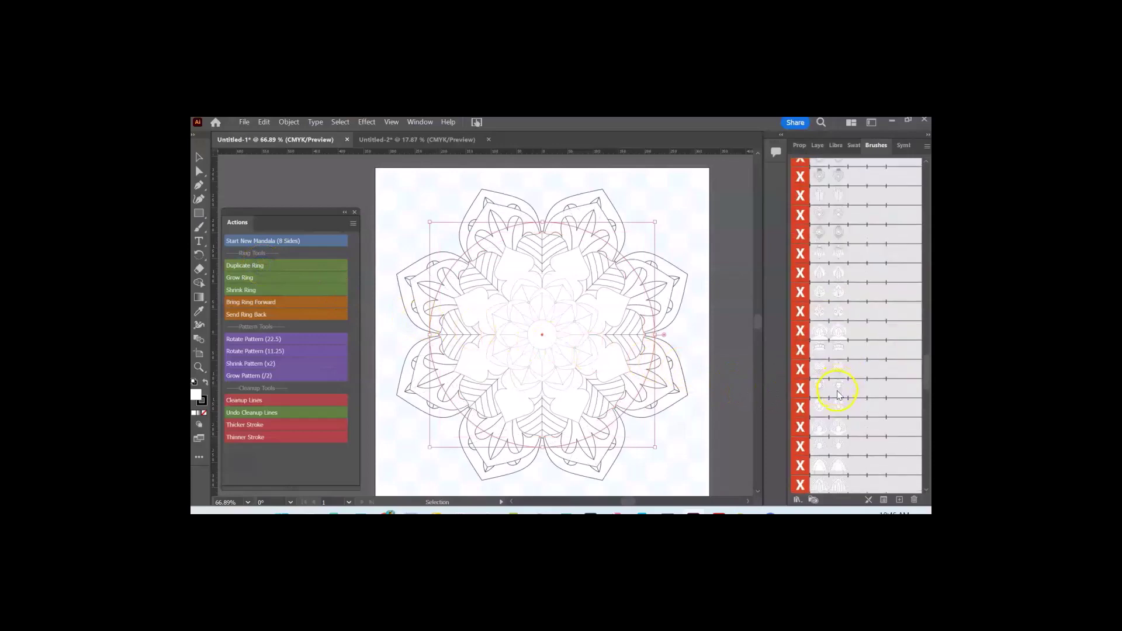
scroll(839, 401, "down", 2)
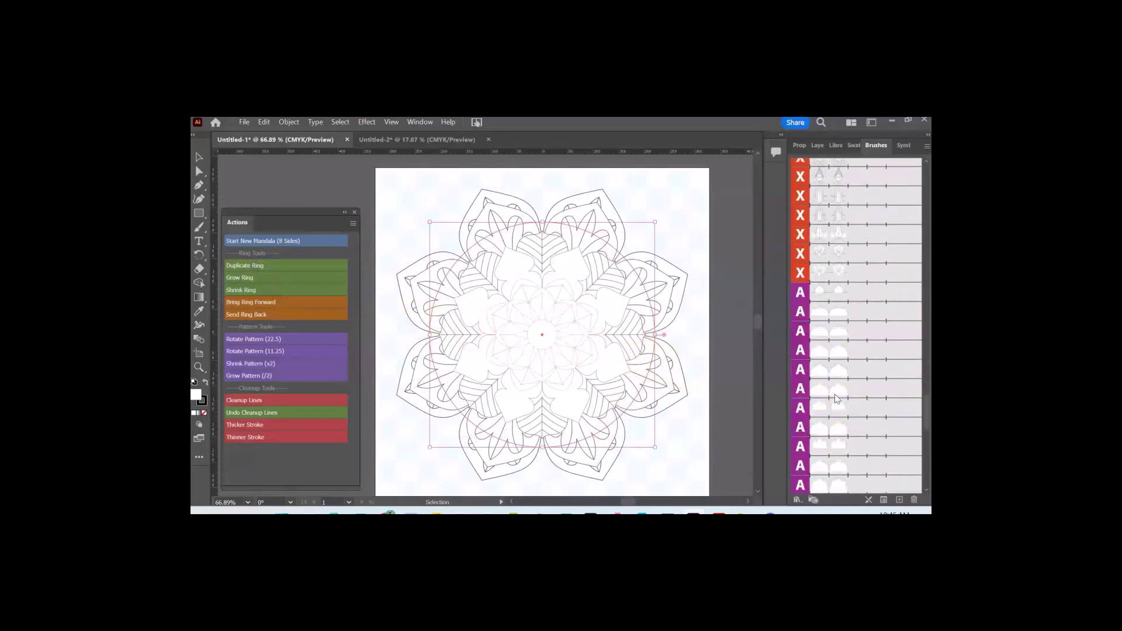
left_click(820, 352)
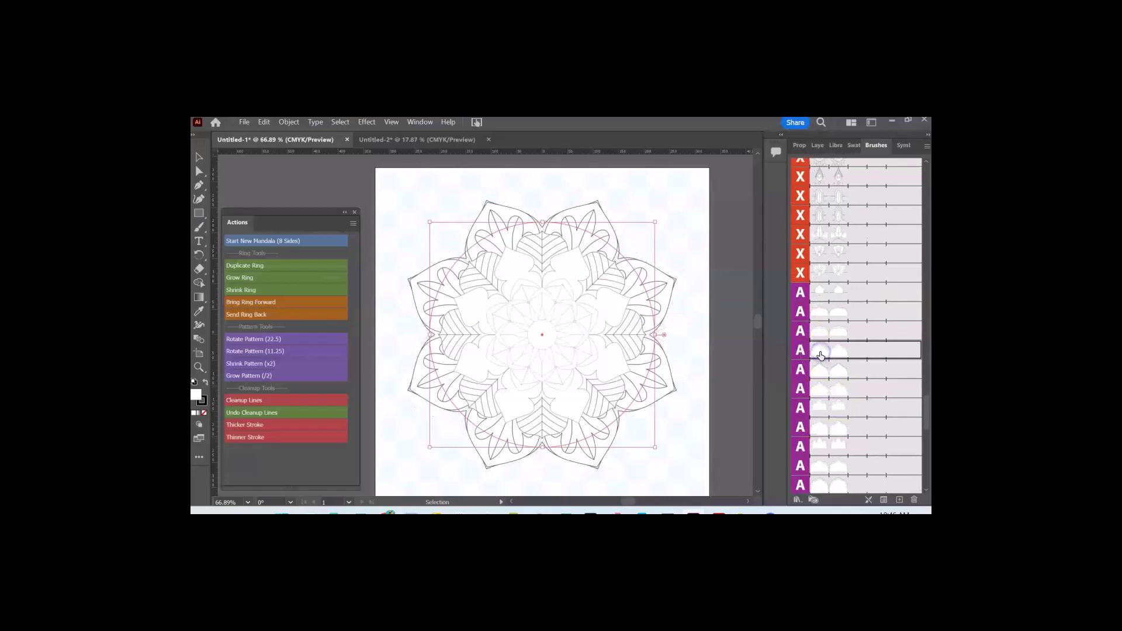
left_click(257, 282)
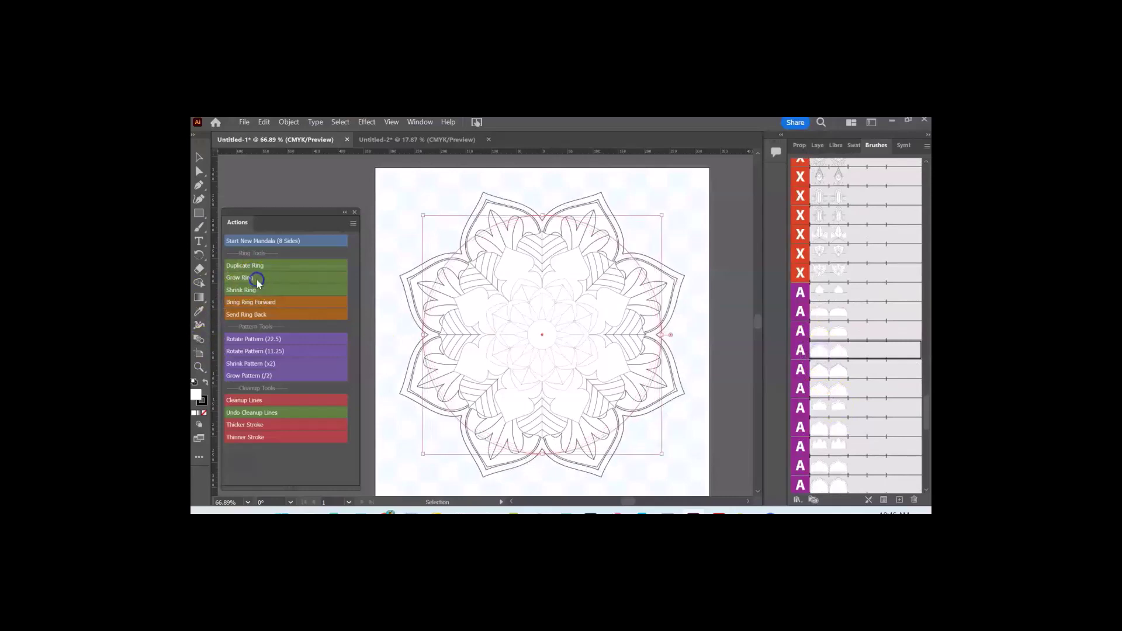
left_click(820, 407)
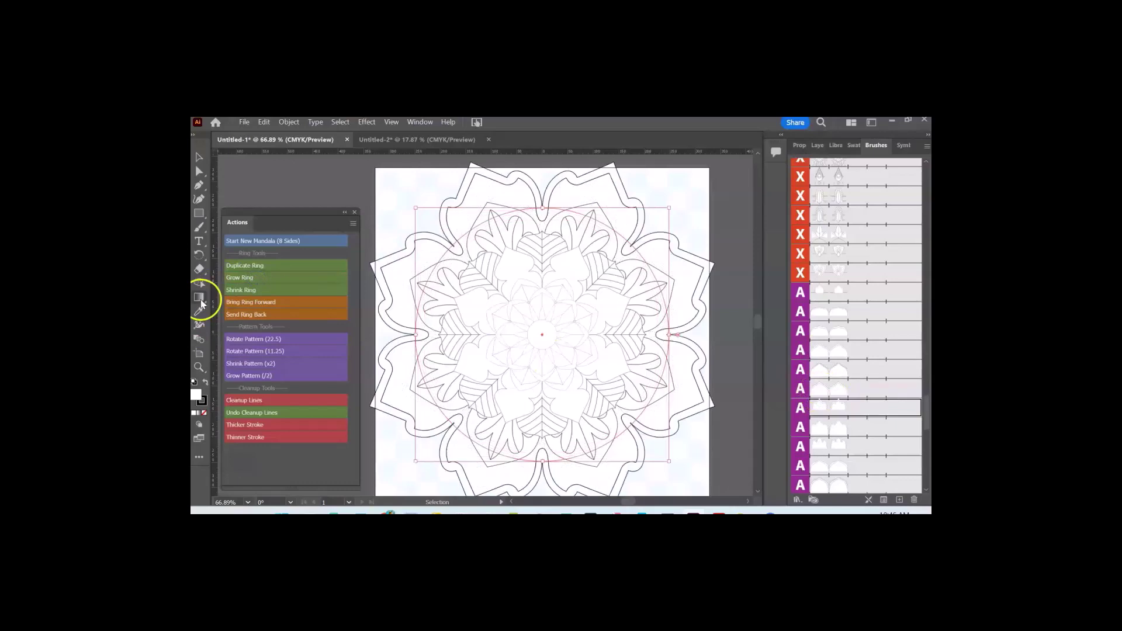
left_click(275, 289)
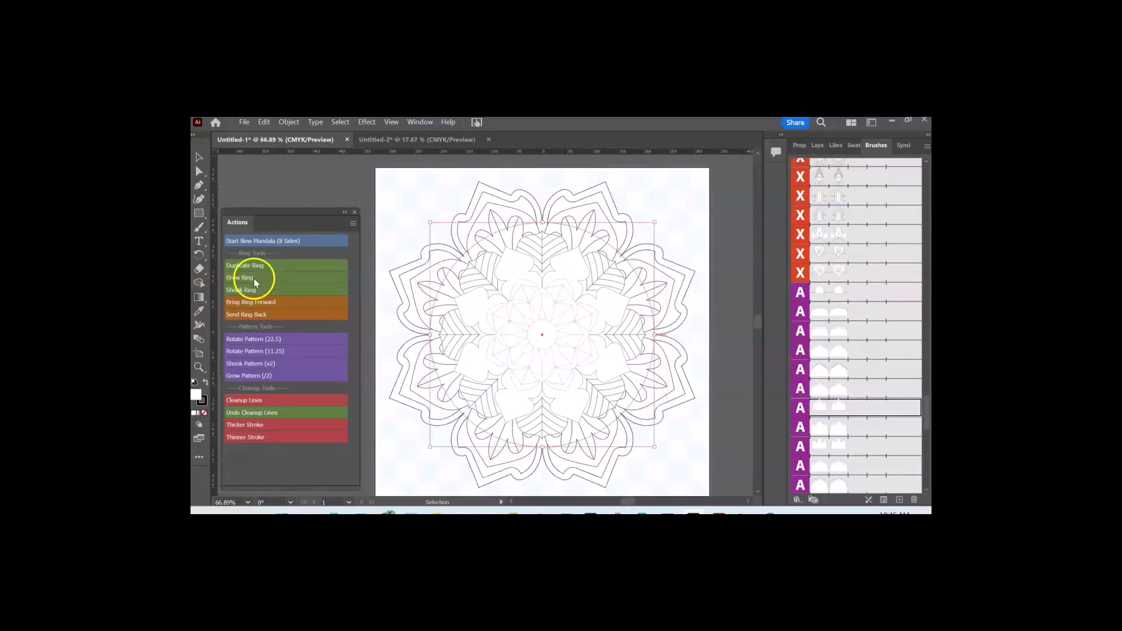
left_click(254, 278)
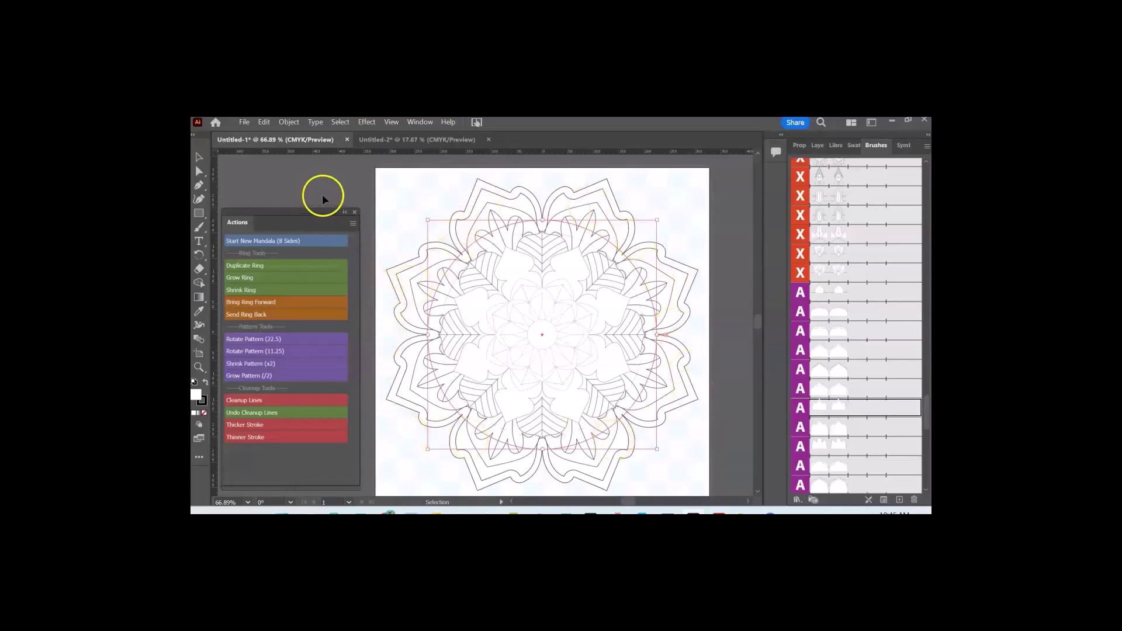
Step: Run the line cleanup action on the finished mandala rings
left_click(283, 401)
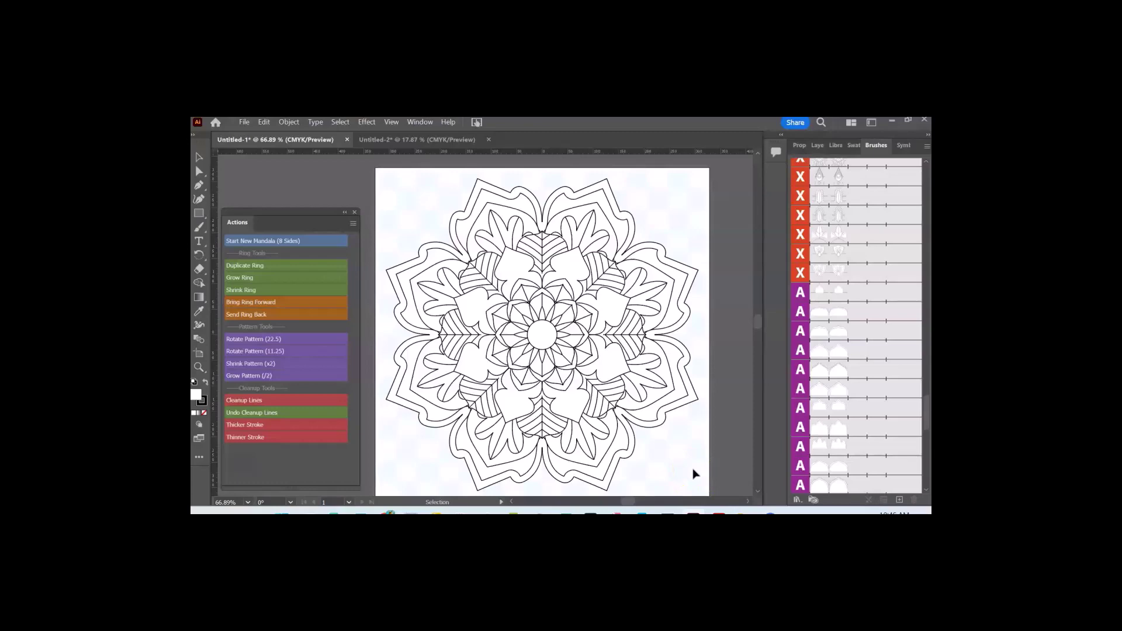
left_click(716, 498)
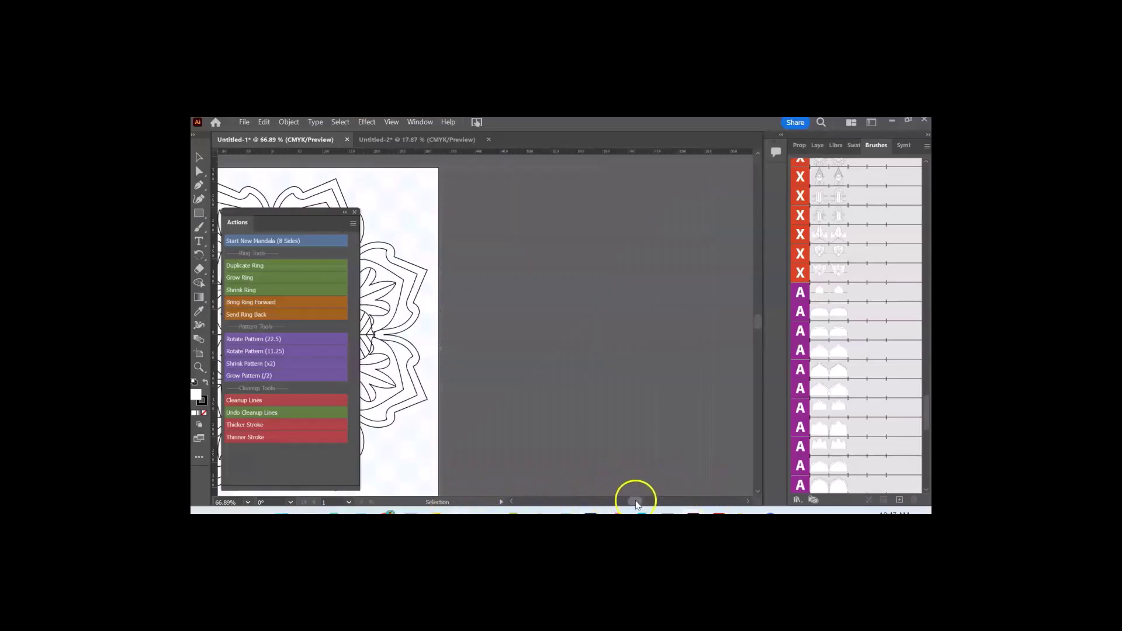
left_click(613, 501)
mouse_move(613, 501)
left_mouse_down()
mouse_move(594, 503)
mouse_move(626, 503)
left_mouse_up()
Step: Try a thicker stroke on the whole mandala and thin the strokes again
left_click(646, 457)
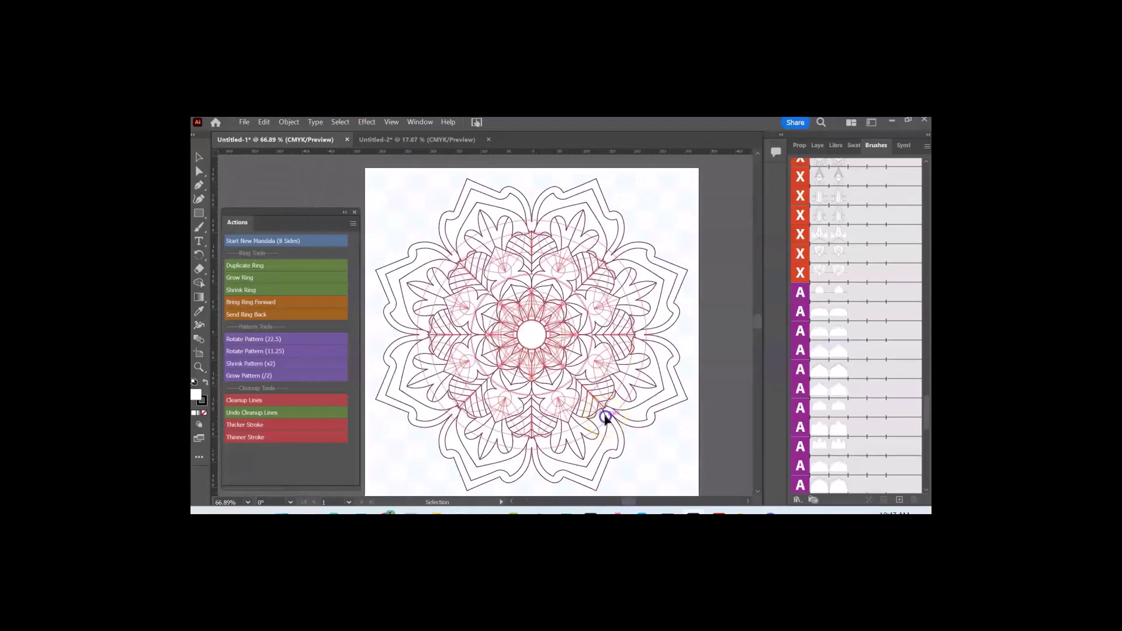
left_click(267, 424)
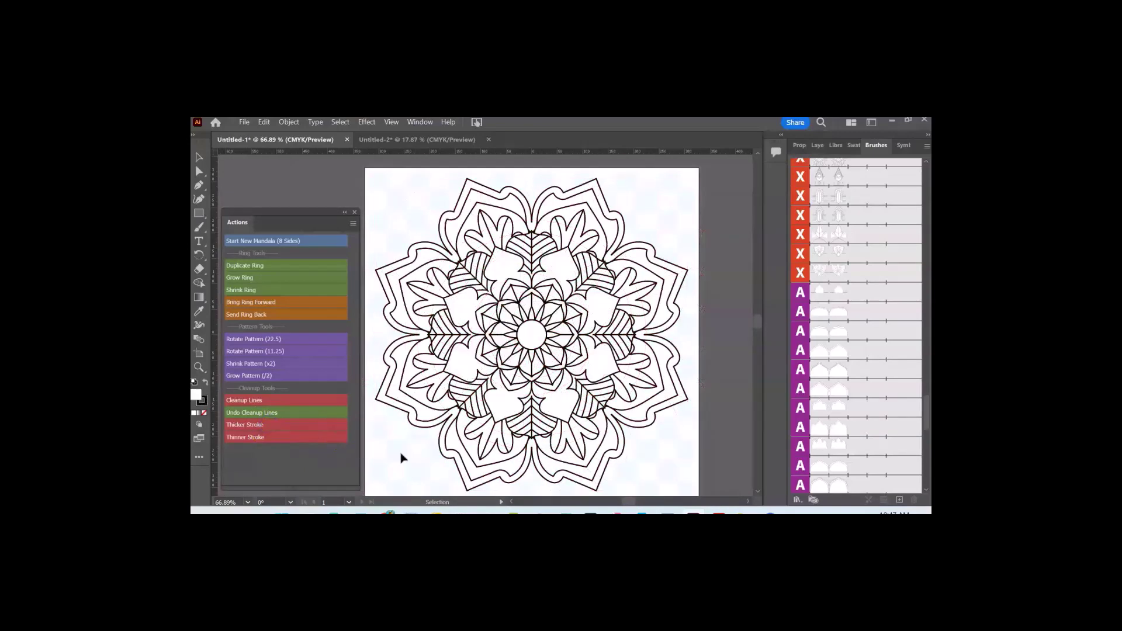
left_click(445, 423)
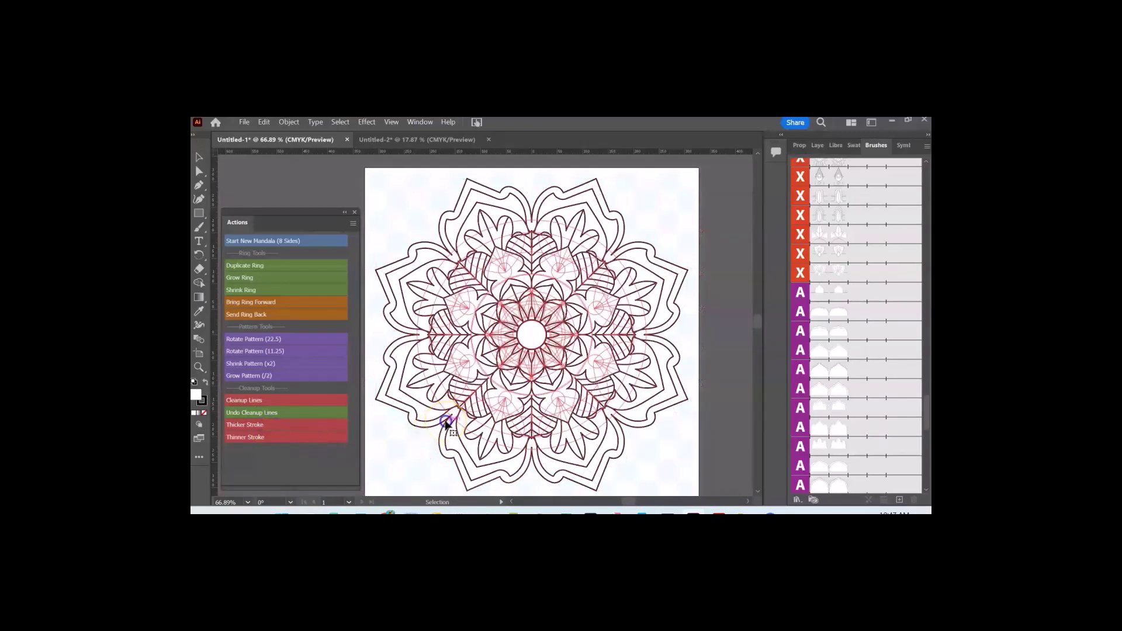
left_click(276, 436)
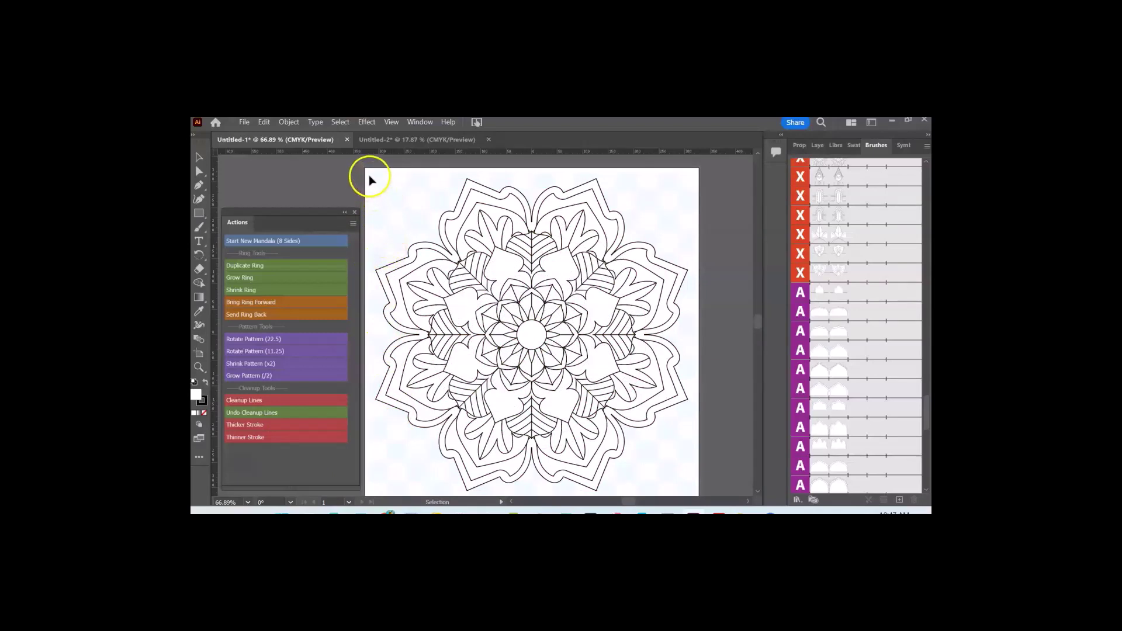
Step: Rasterize the whole mandala in CMYK at High (300 ppi) with a transparent background
left_click(459, 232)
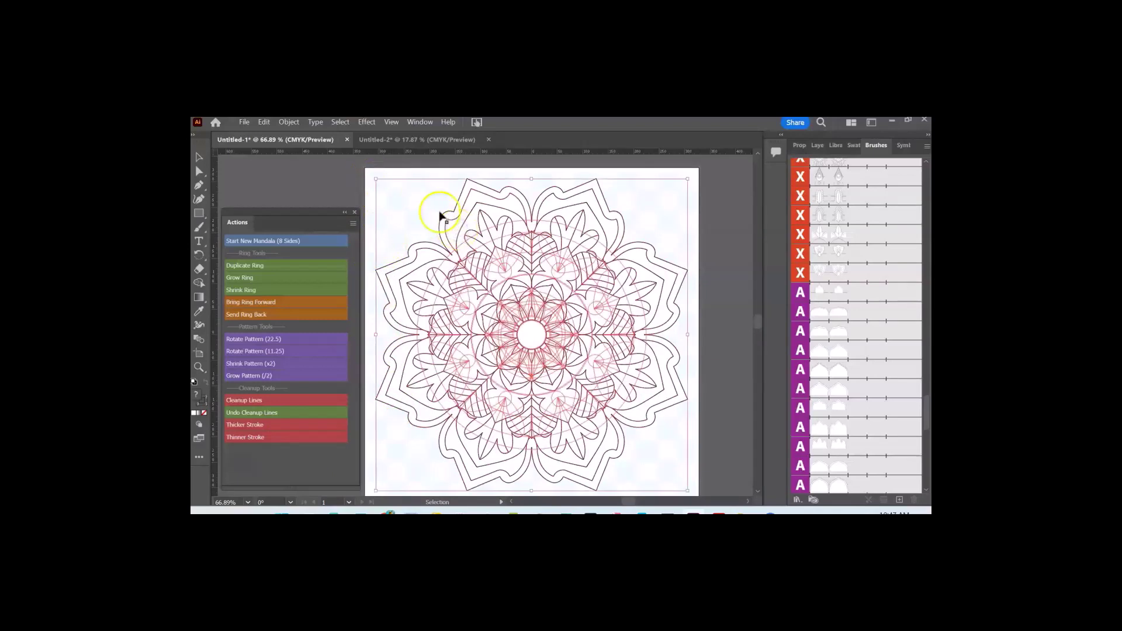
left_click(293, 124)
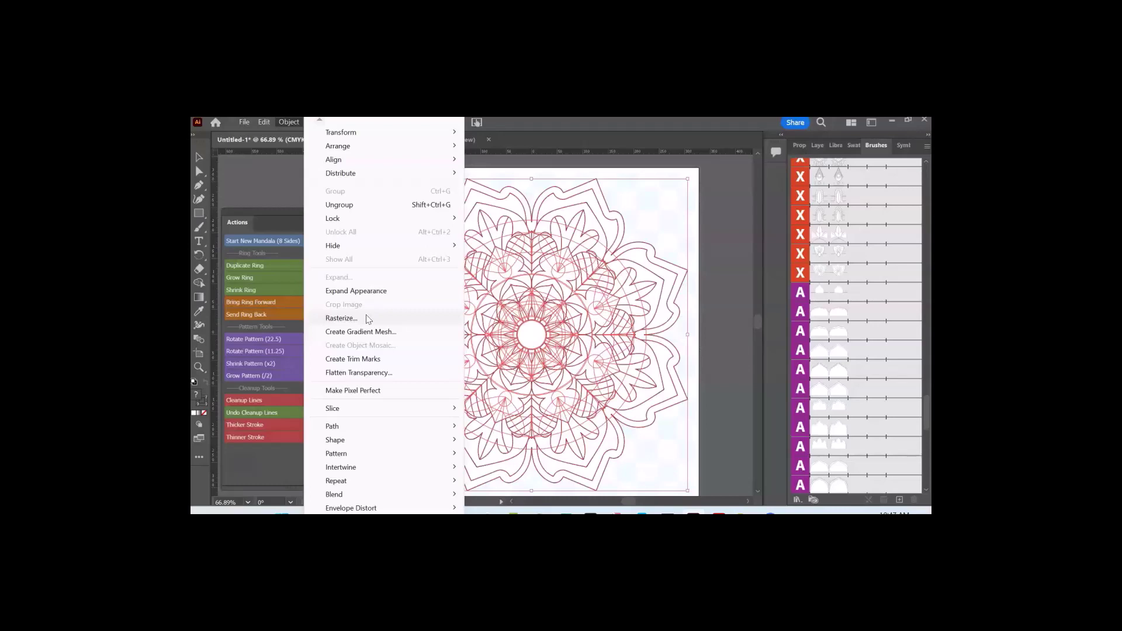
left_click(341, 318)
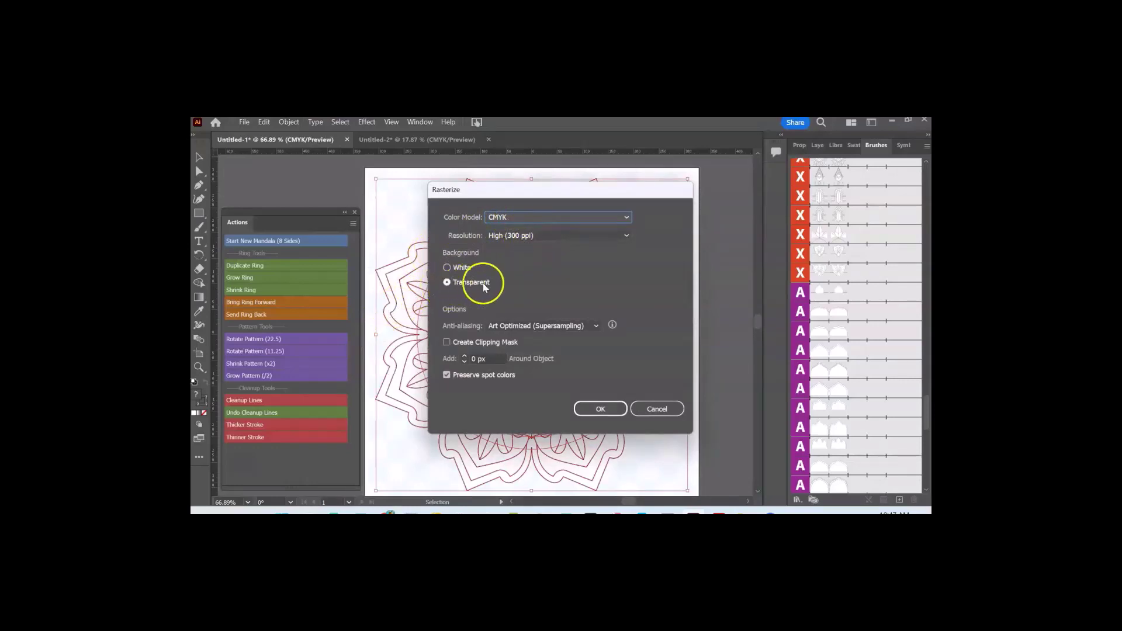
left_click(600, 409)
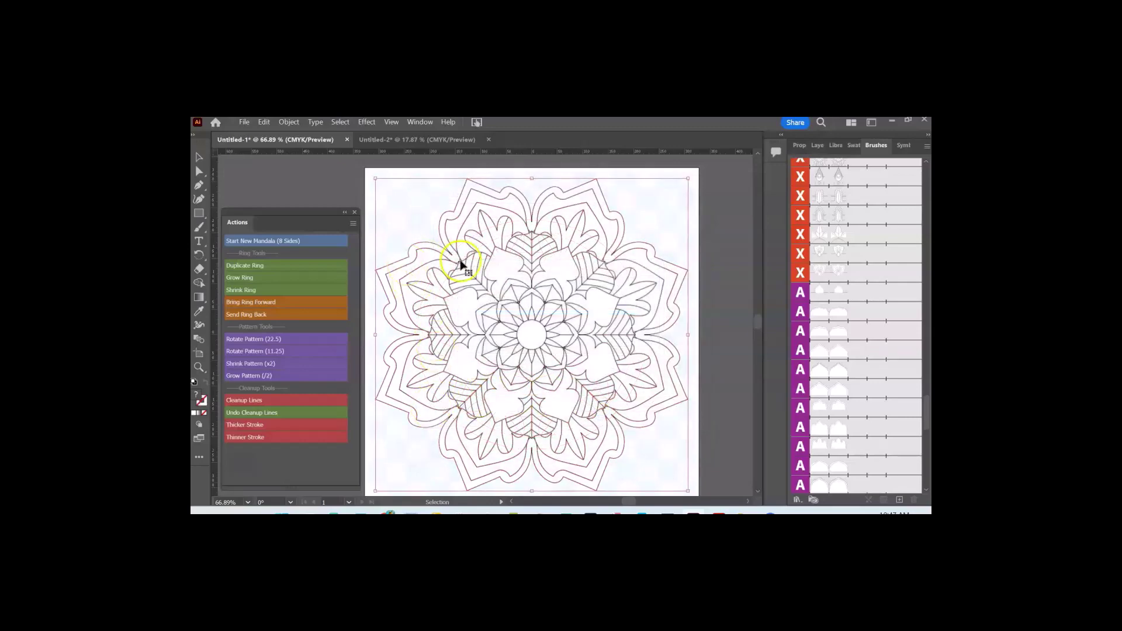
Step: Copy the rasterized mandala and paste it into the Untitled-2 document
right_click(461, 264)
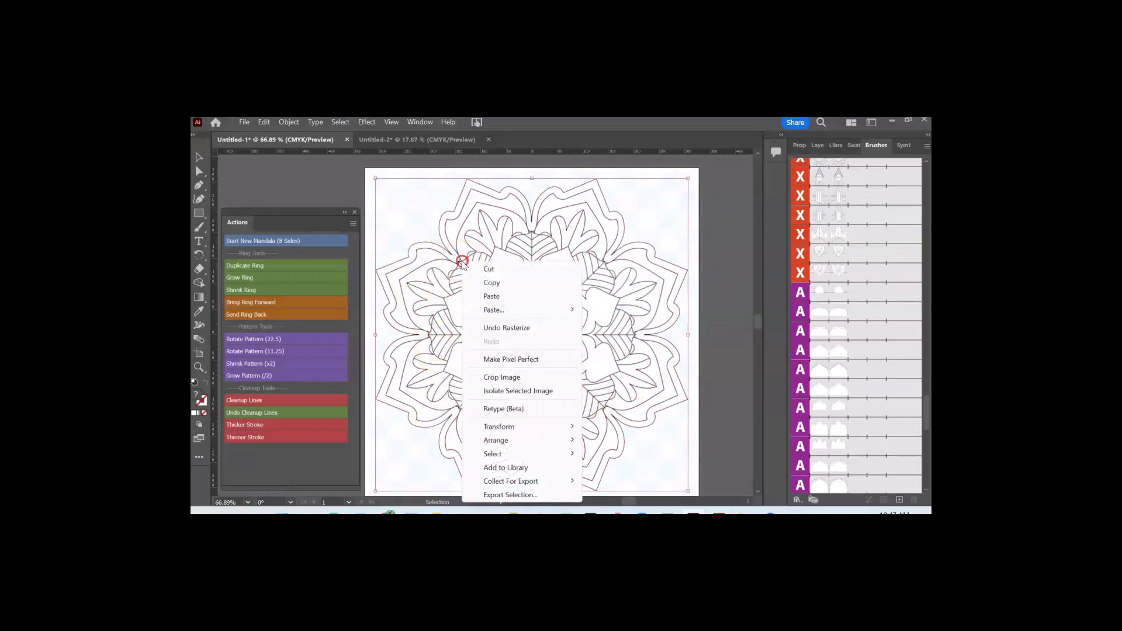
left_click(485, 281)
left_click(397, 140)
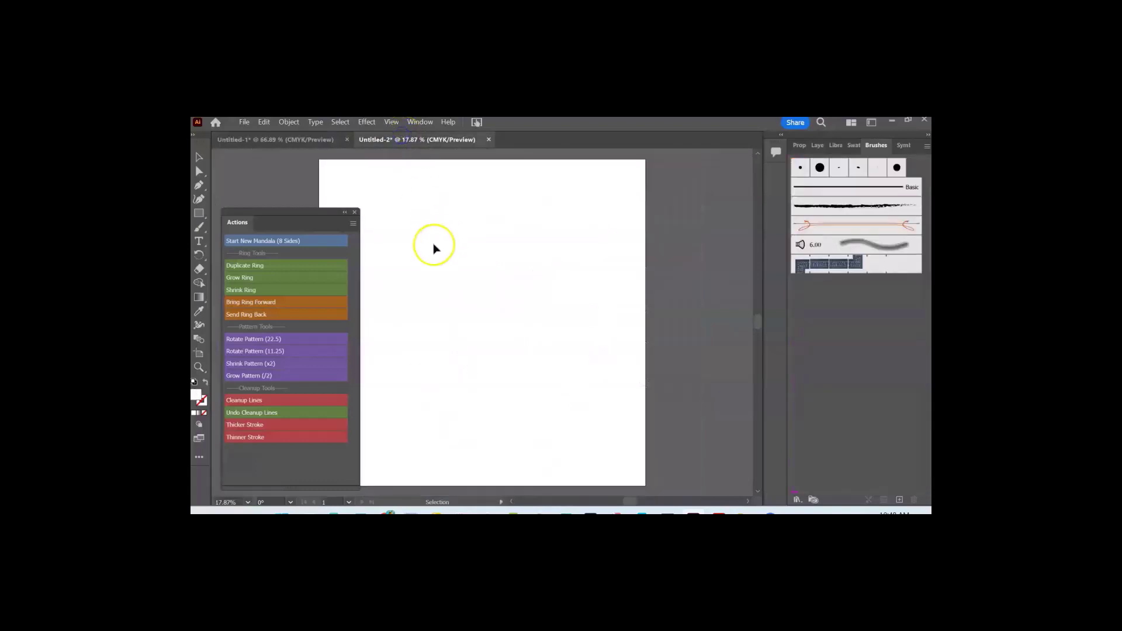
right_click(431, 250)
left_click(459, 268)
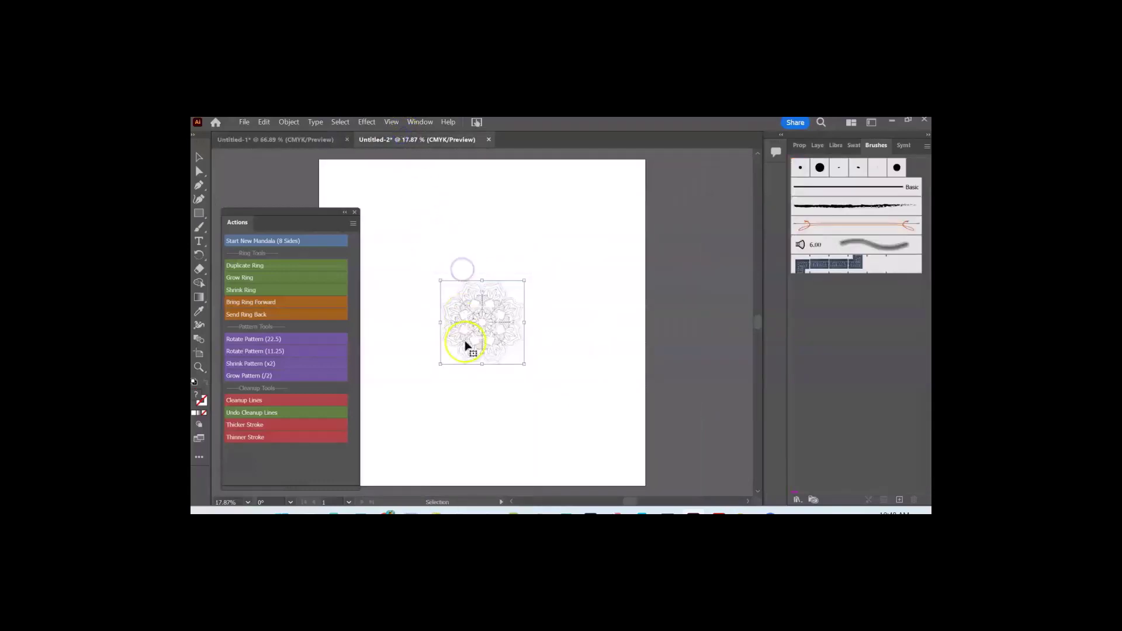
Step: Enlarge the pasted mandala until it nearly fills the artboard and centre it on the page
left_click_drag(440, 364, 344, 461)
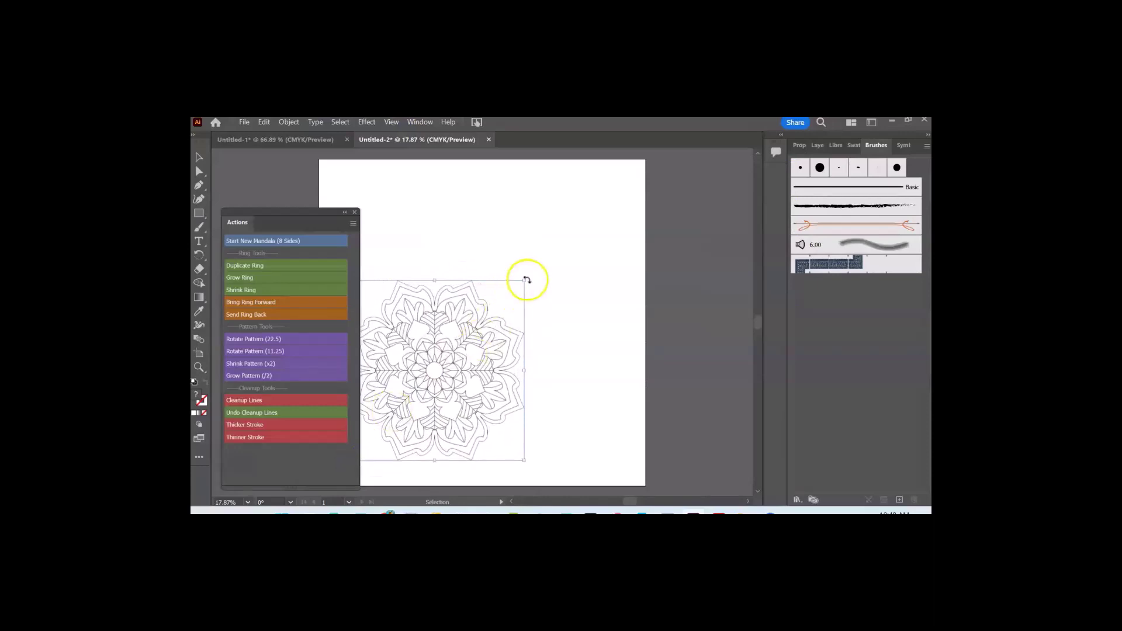
left_click_drag(523, 281, 630, 170)
left_click_drag(546, 259, 519, 268)
left_click_drag(288, 213, 205, 210)
left_click_drag(484, 289, 485, 301)
Step: Export the mandala document as a PNG named Untitled-2 to the Desktop, without using artboards
left_click(243, 122)
mouse_move(320, 380)
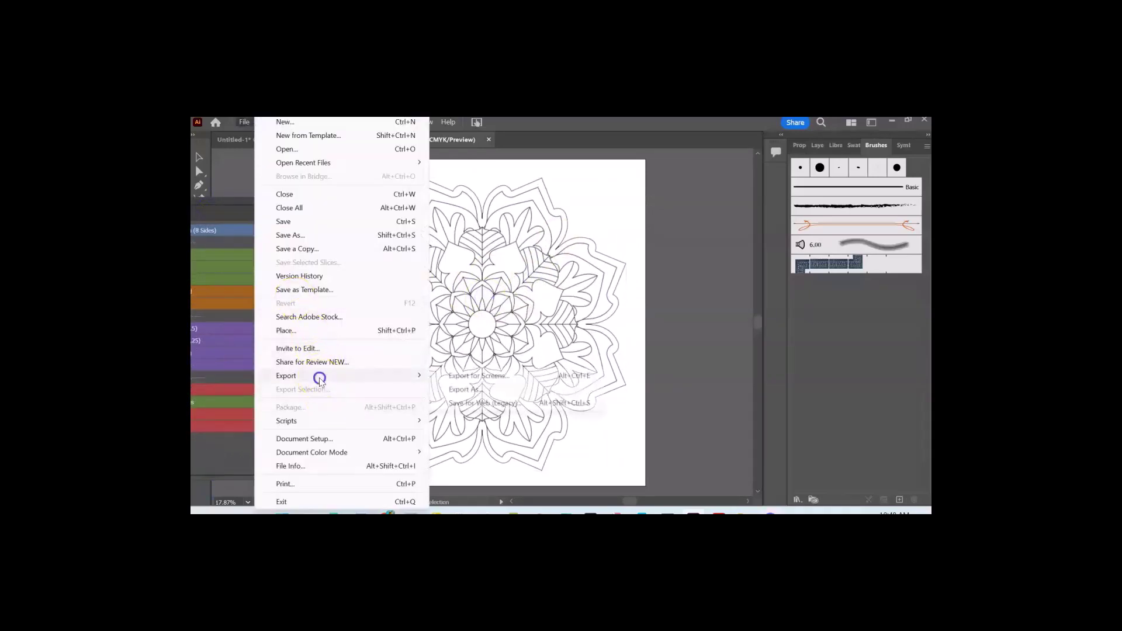
left_click(465, 389)
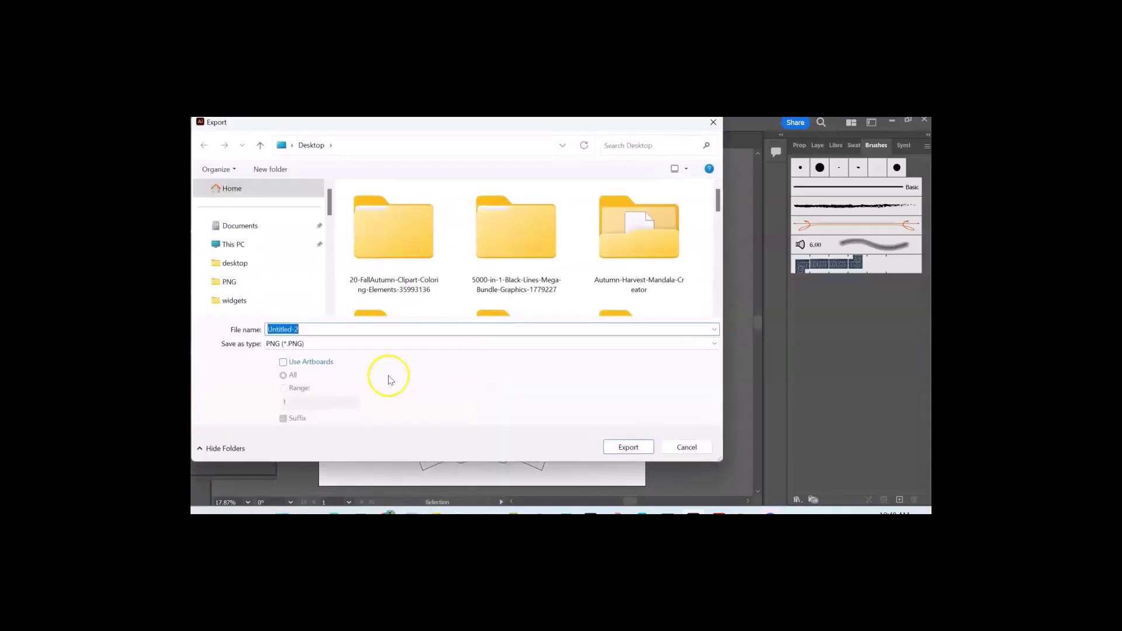
left_click(631, 447)
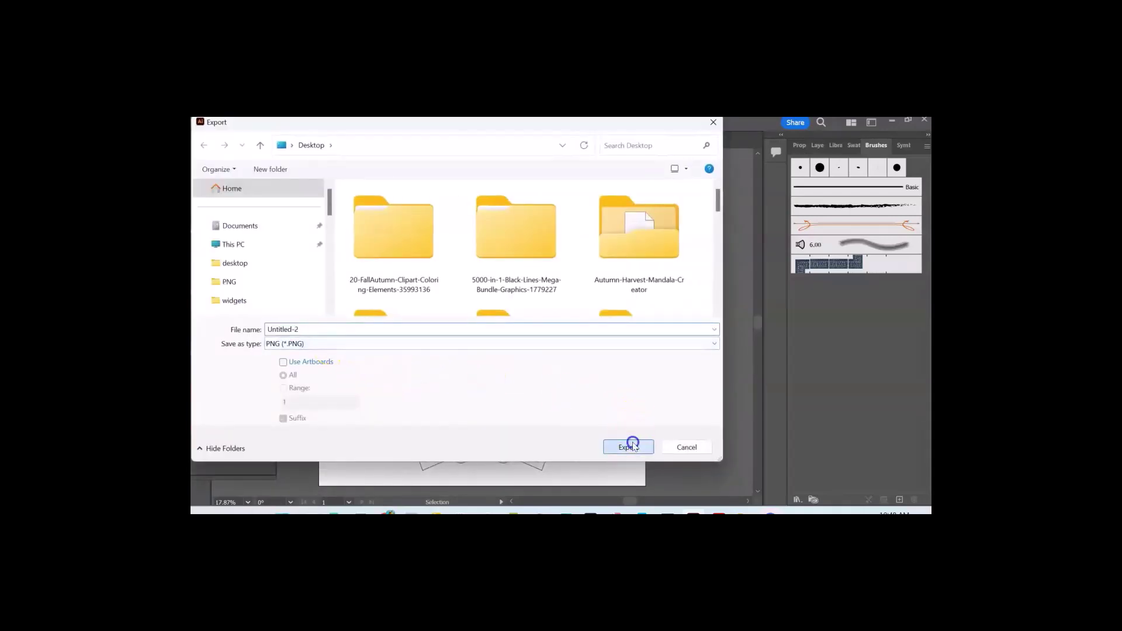